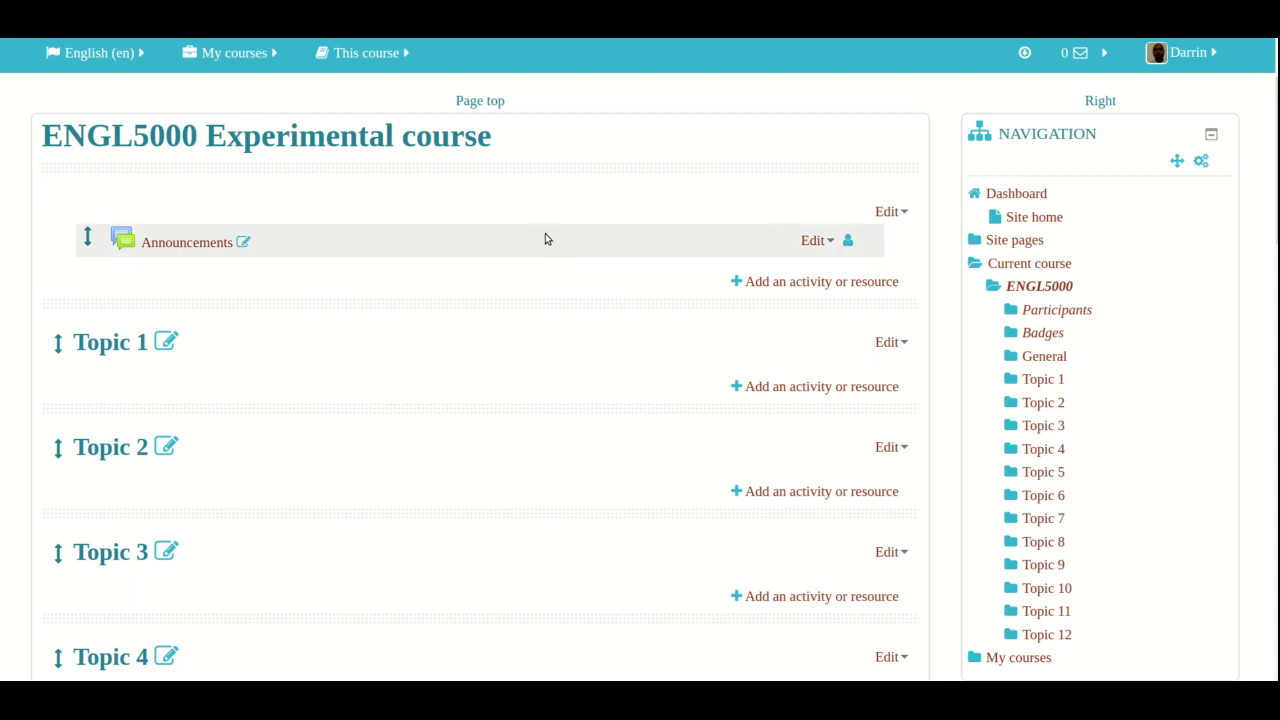
- Add a Glossary activity to Topic 1 of the ENGL5000 Experimental course
scroll(546, 237, "up", 3)
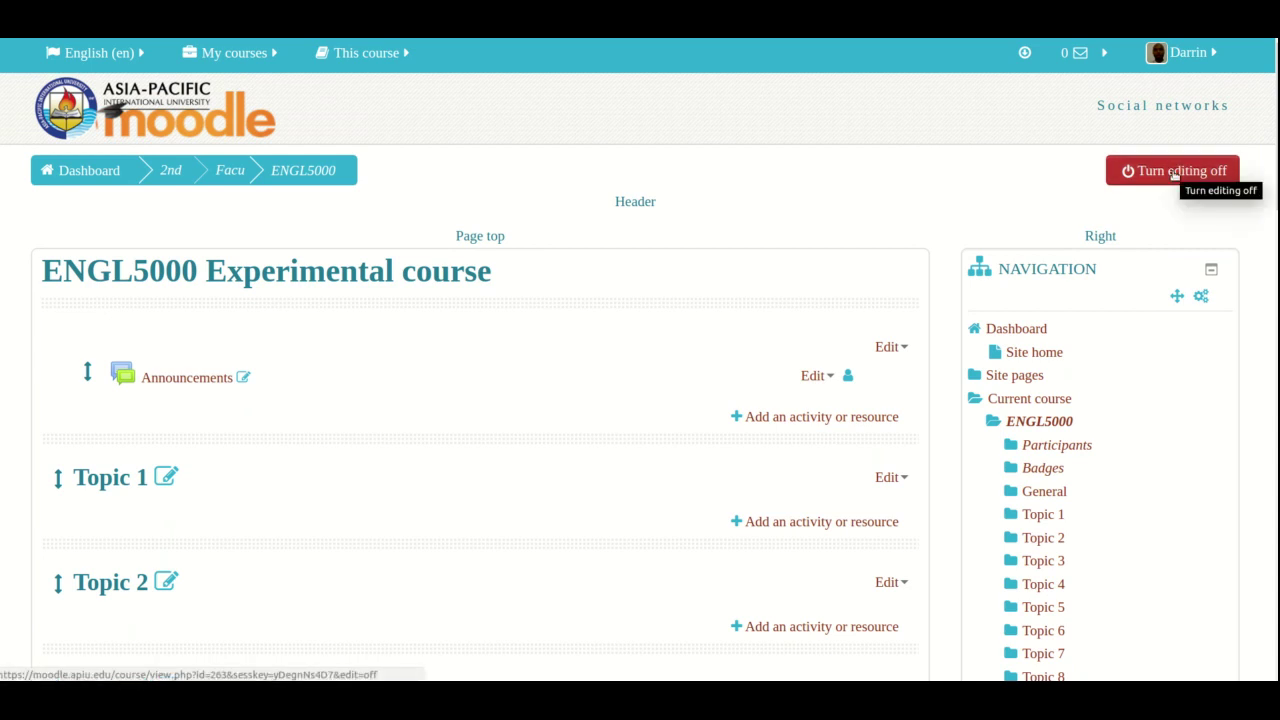
scroll(1124, 235, "down", 3)
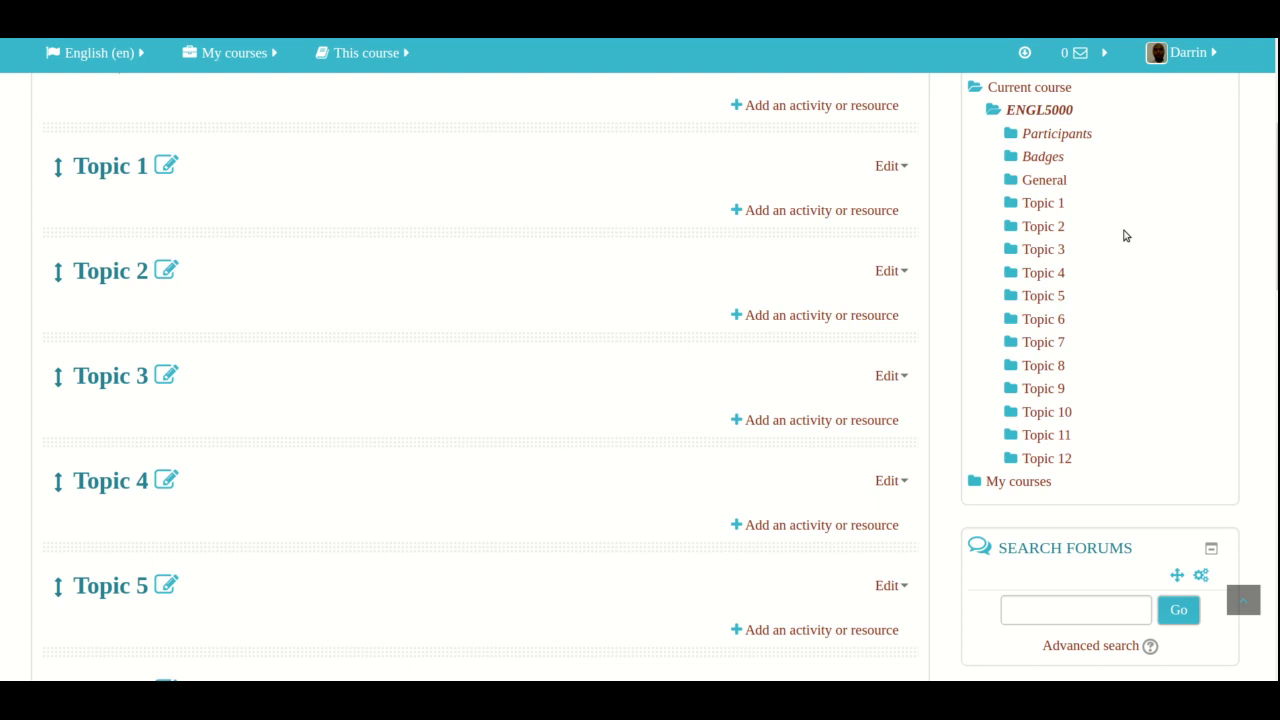
left_click(783, 211)
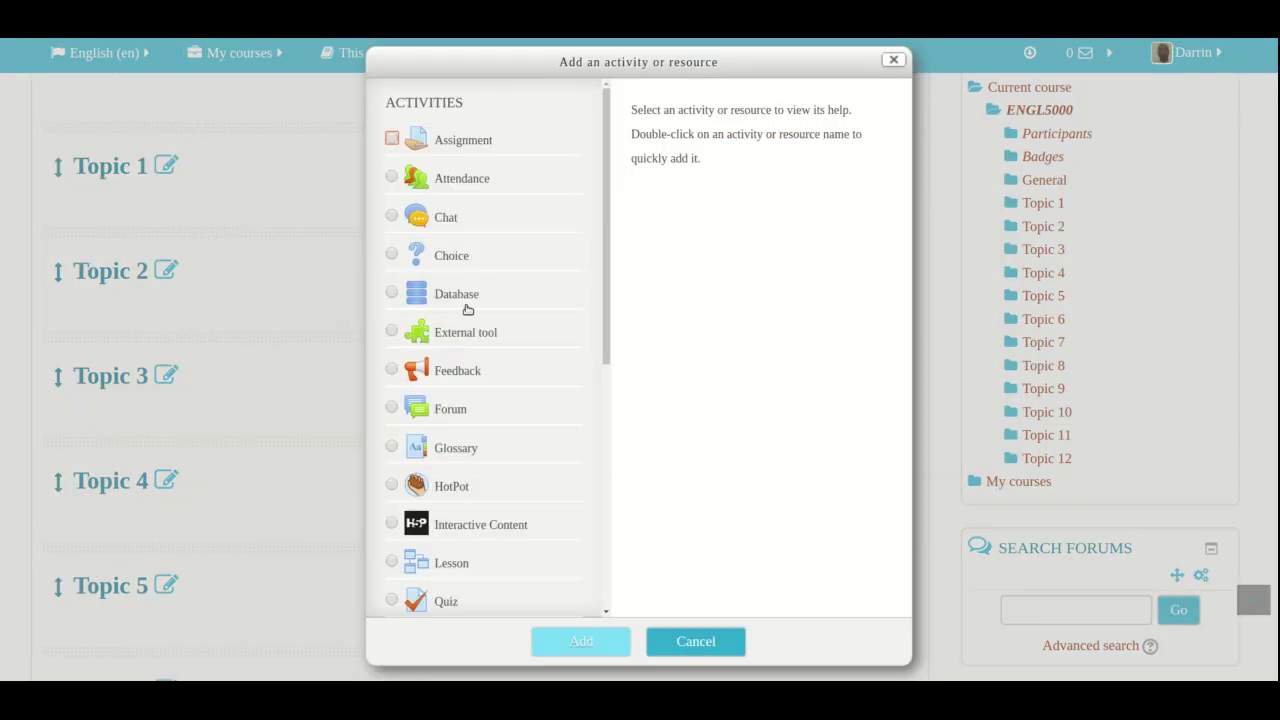
left_click(393, 449)
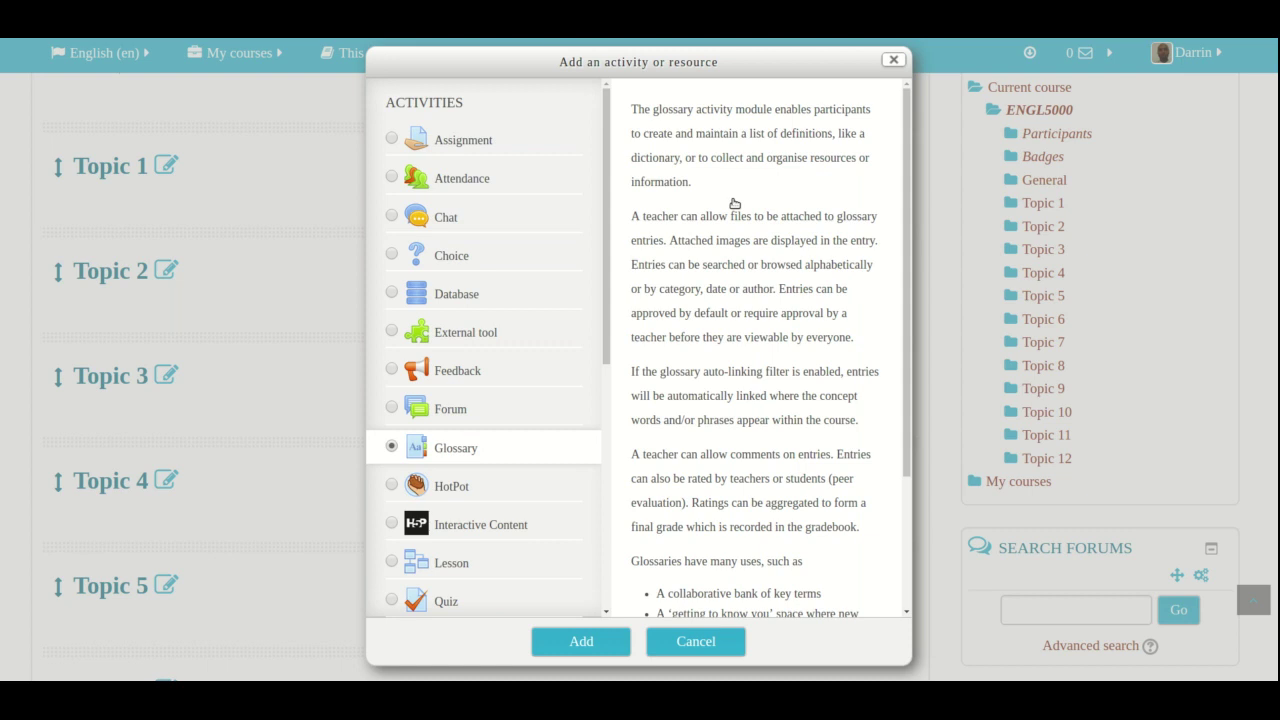
scroll(734, 204, "down", 3)
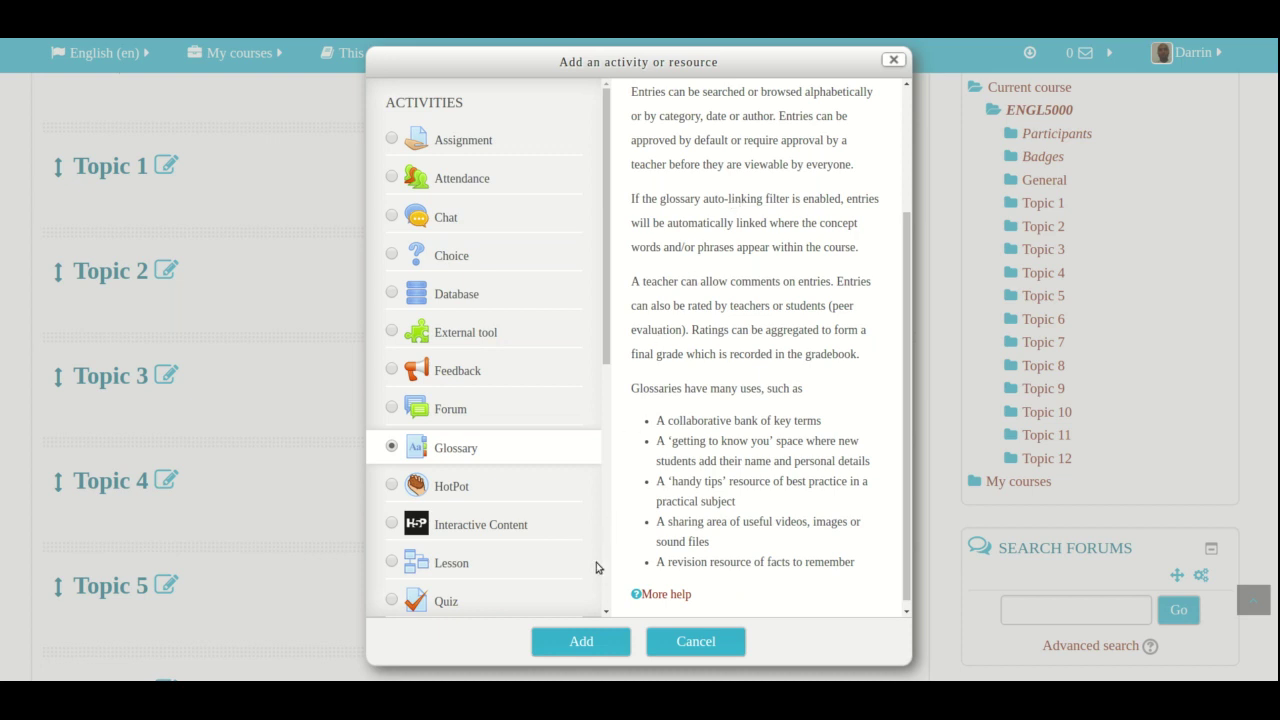
left_click(578, 646)
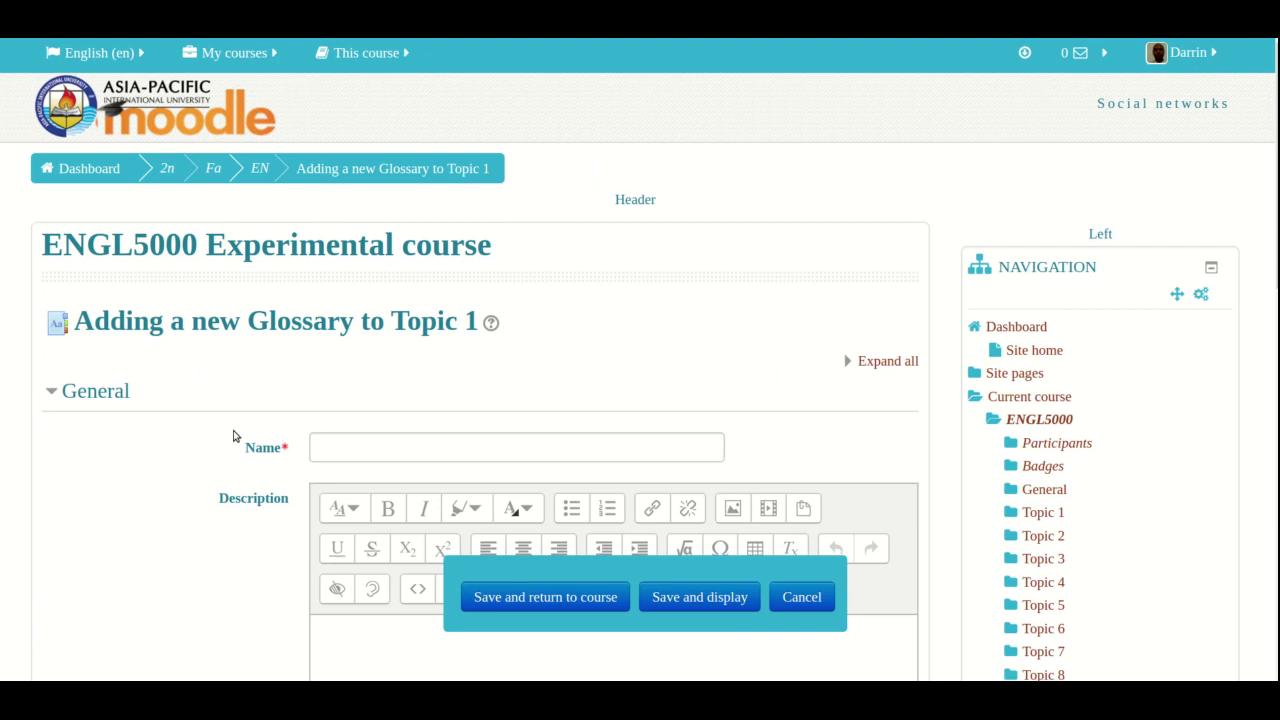
- Name the glossary "Example Glossary" and enter the description "Add a term from the reading"
scroll(236, 436, "down", 2)
left_click(367, 310)
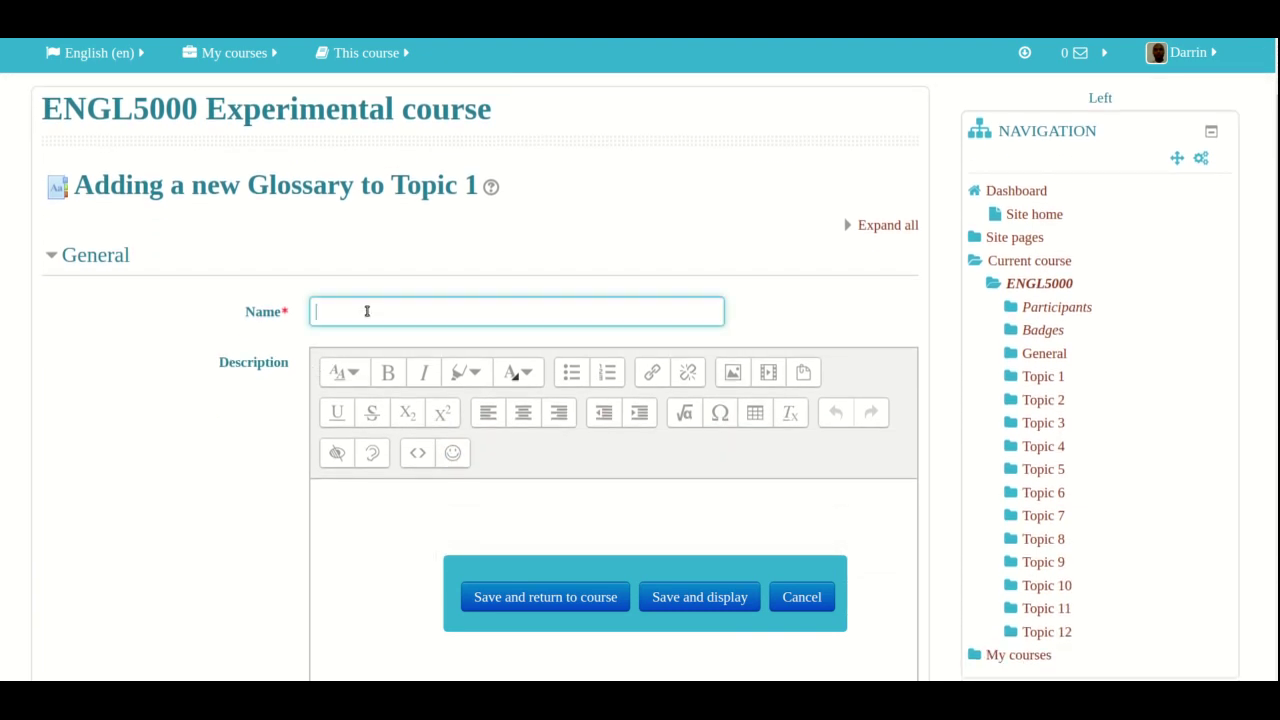
type("Example Glossary")
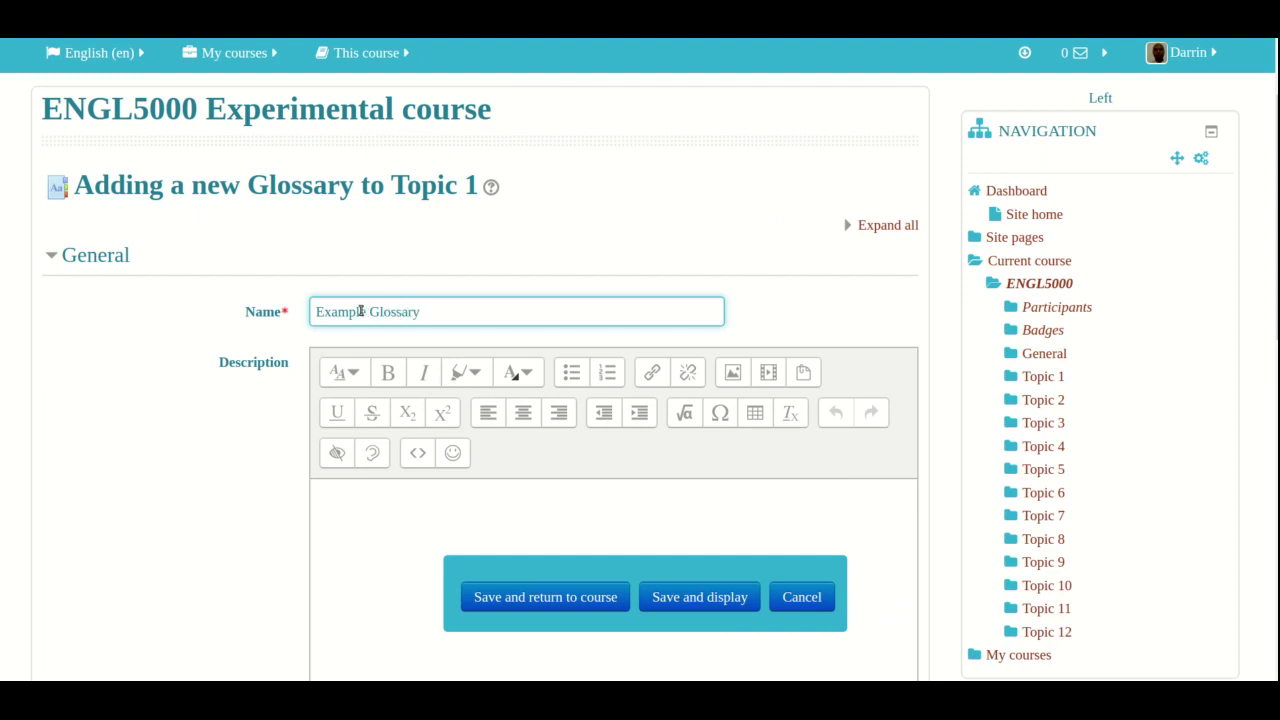
left_click(399, 507)
scroll(399, 507, "down", 3)
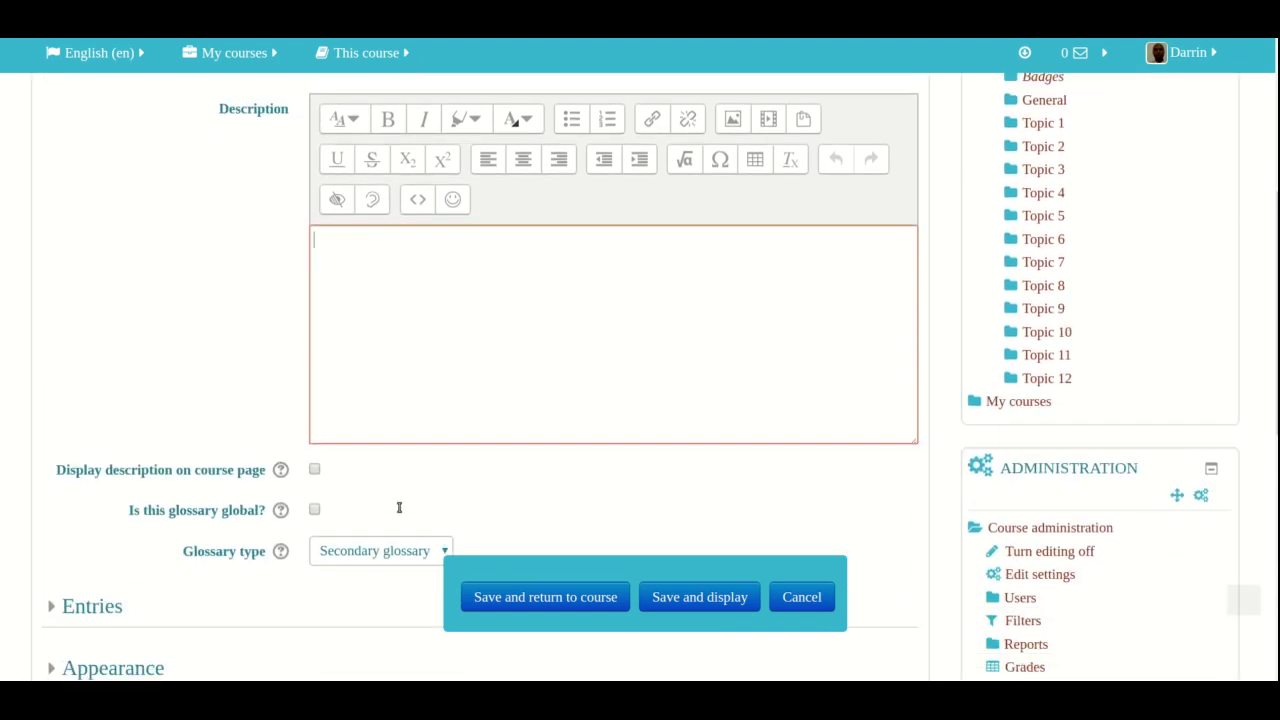
type("Add")
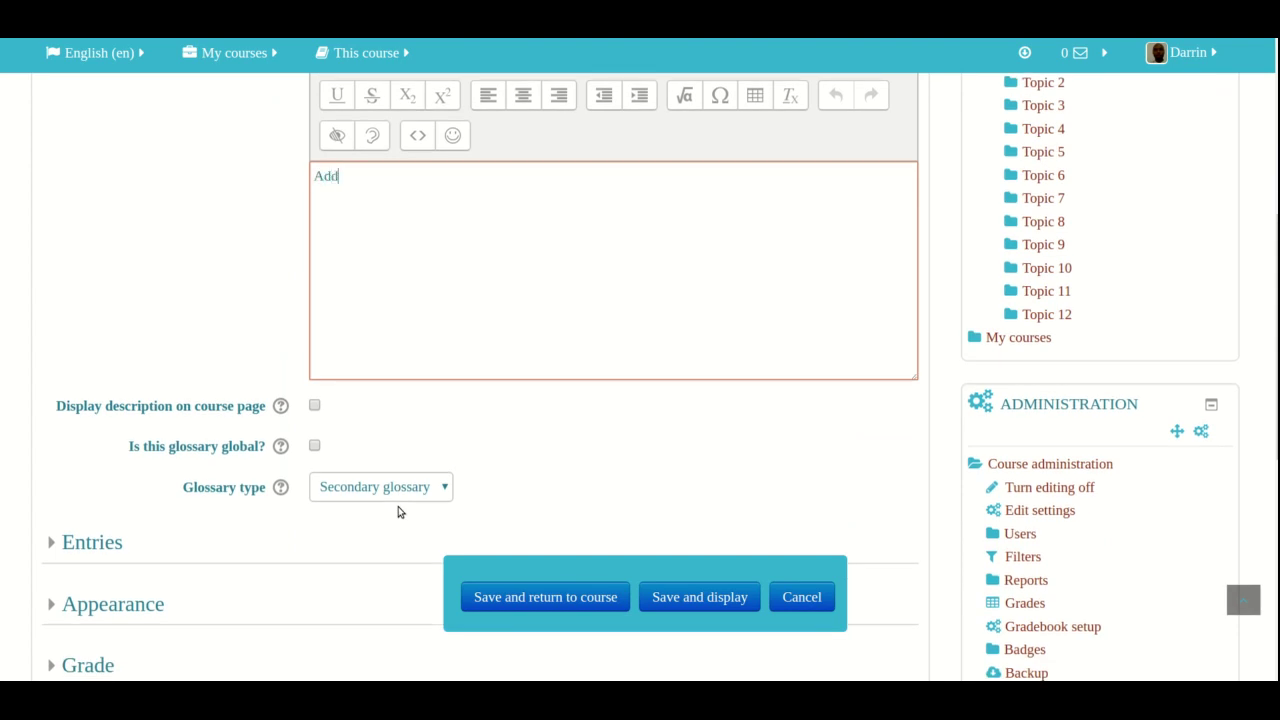
type(" a term from the reading")
- Format the whole description text as a heading
left_click_drag(533, 199, 275, 154)
scroll(449, 240, "up", 1)
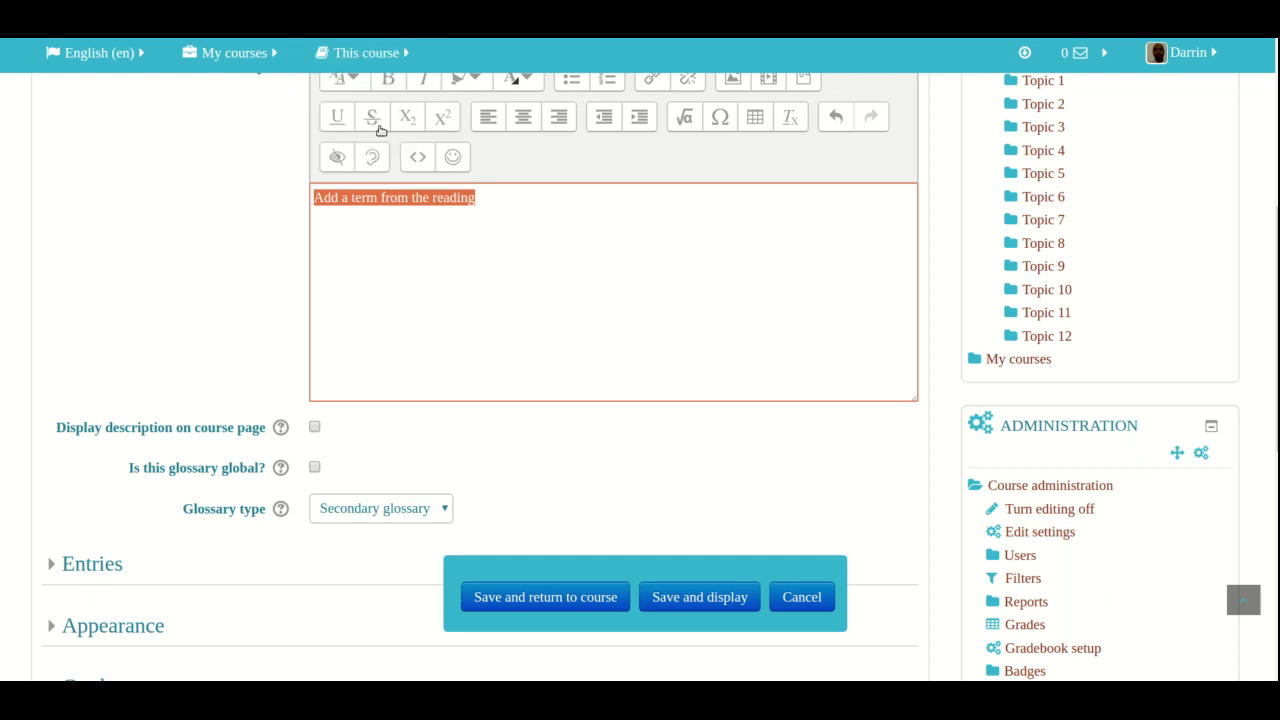
scroll(723, 194, "up", 2)
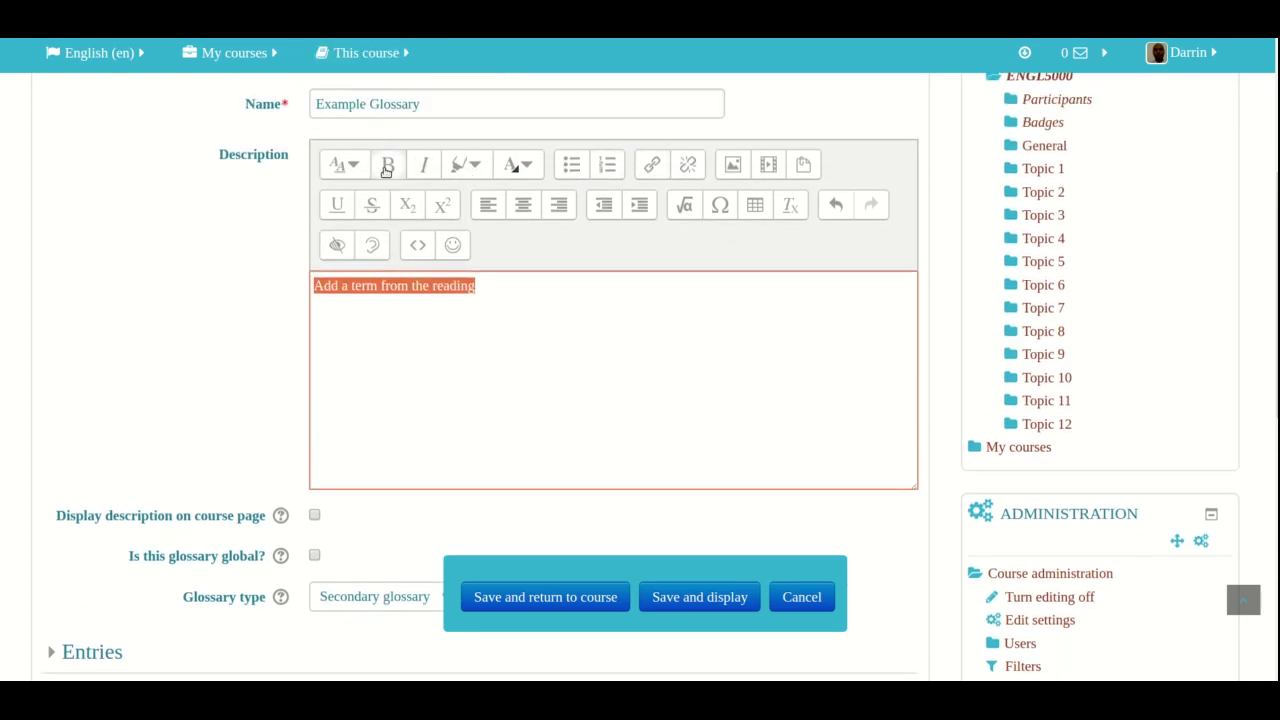
left_click(352, 166)
left_click(367, 201)
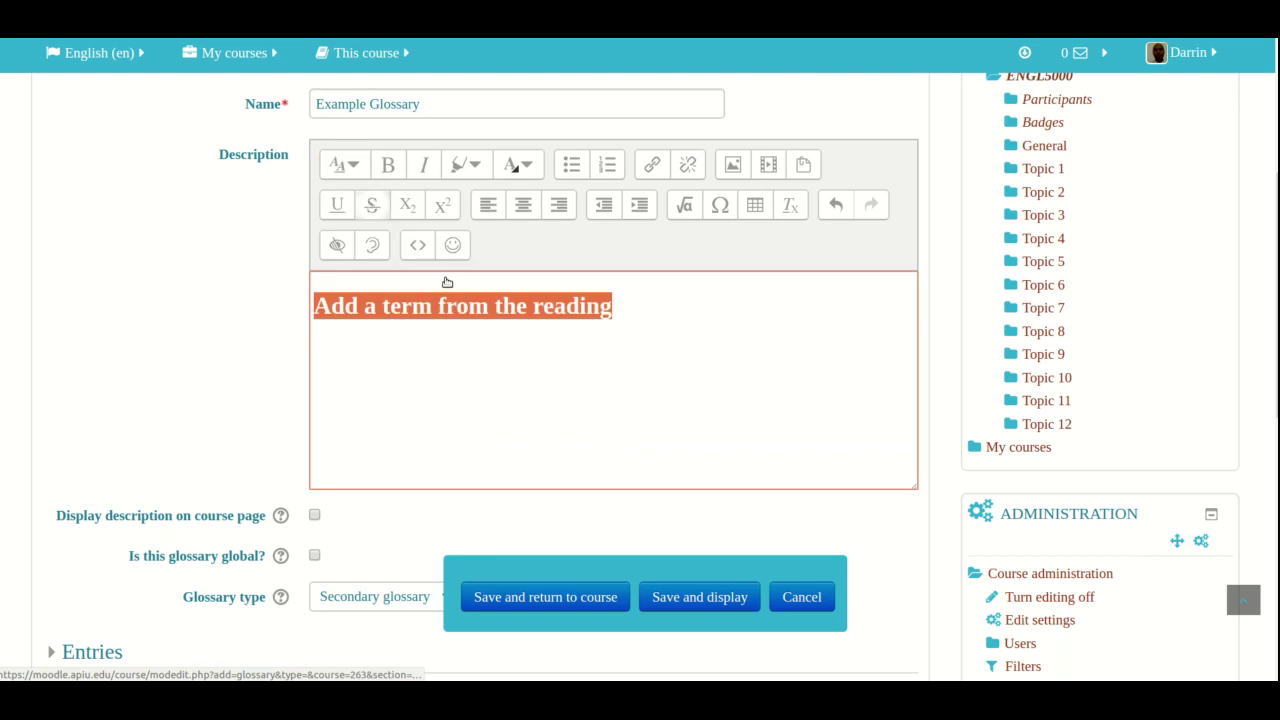
- Review the available glossary type options without changing the selection
scroll(471, 291, "down", 3)
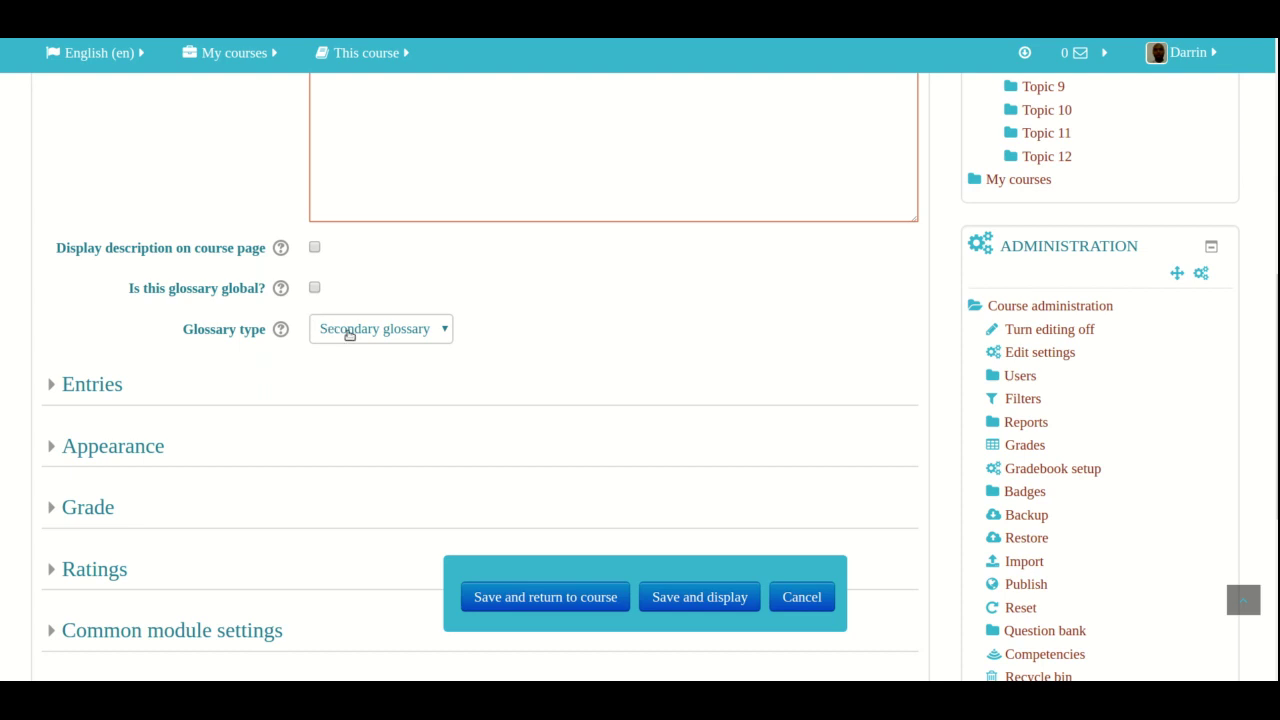
left_click(378, 339)
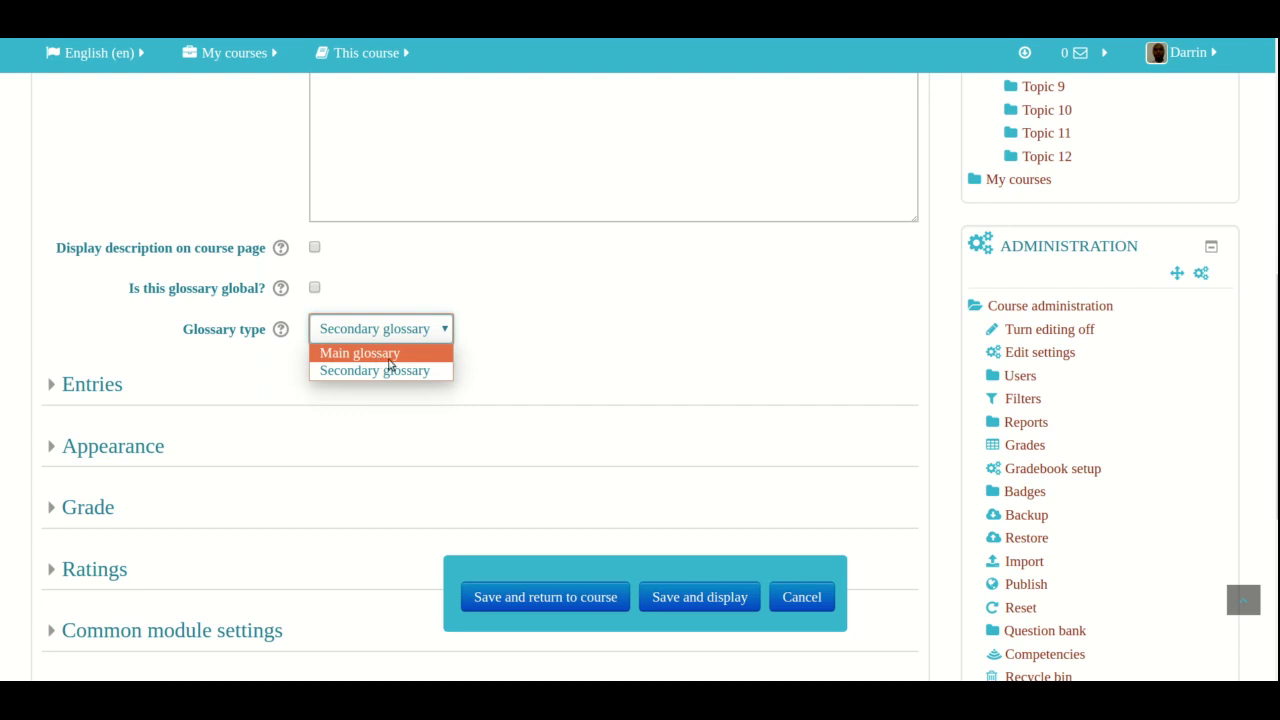
left_click(514, 366)
- Look through the Grade and Ratings settings of the glossary, leaving both sections collapsed
scroll(420, 368, "down", 1)
scroll(420, 368, "down", 4)
scroll(180, 349, "up", 1)
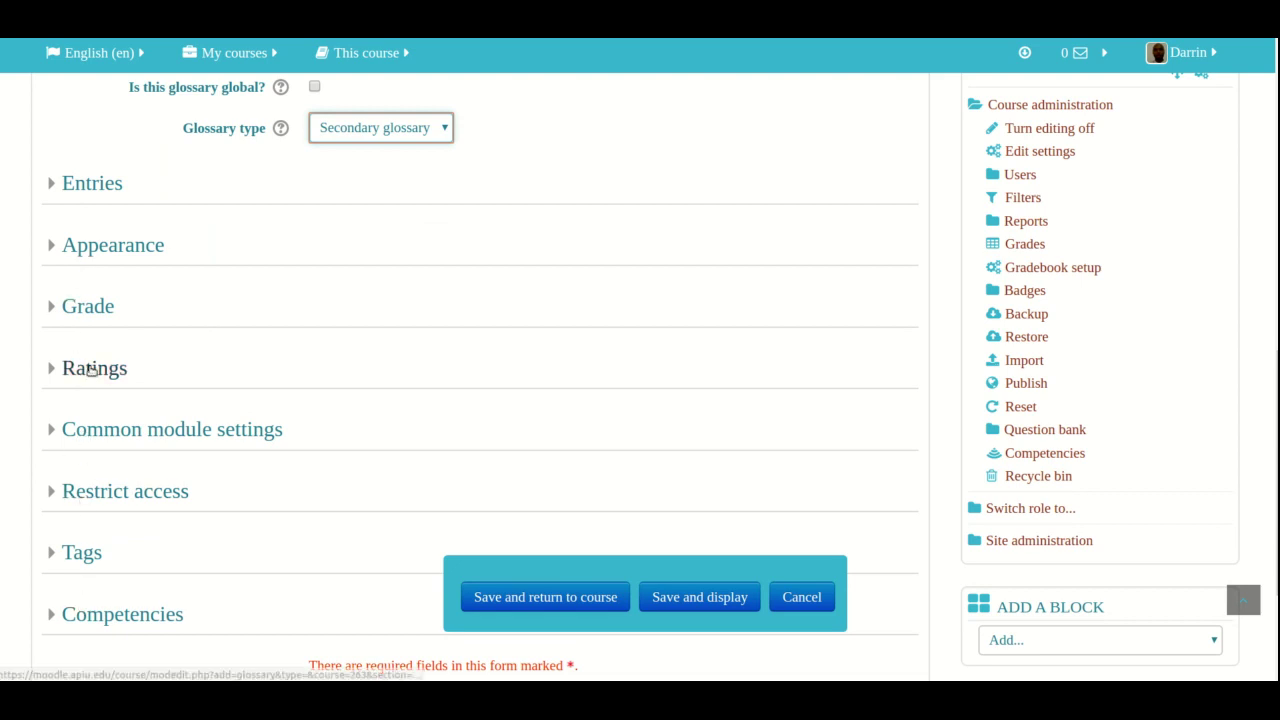
left_click(80, 308)
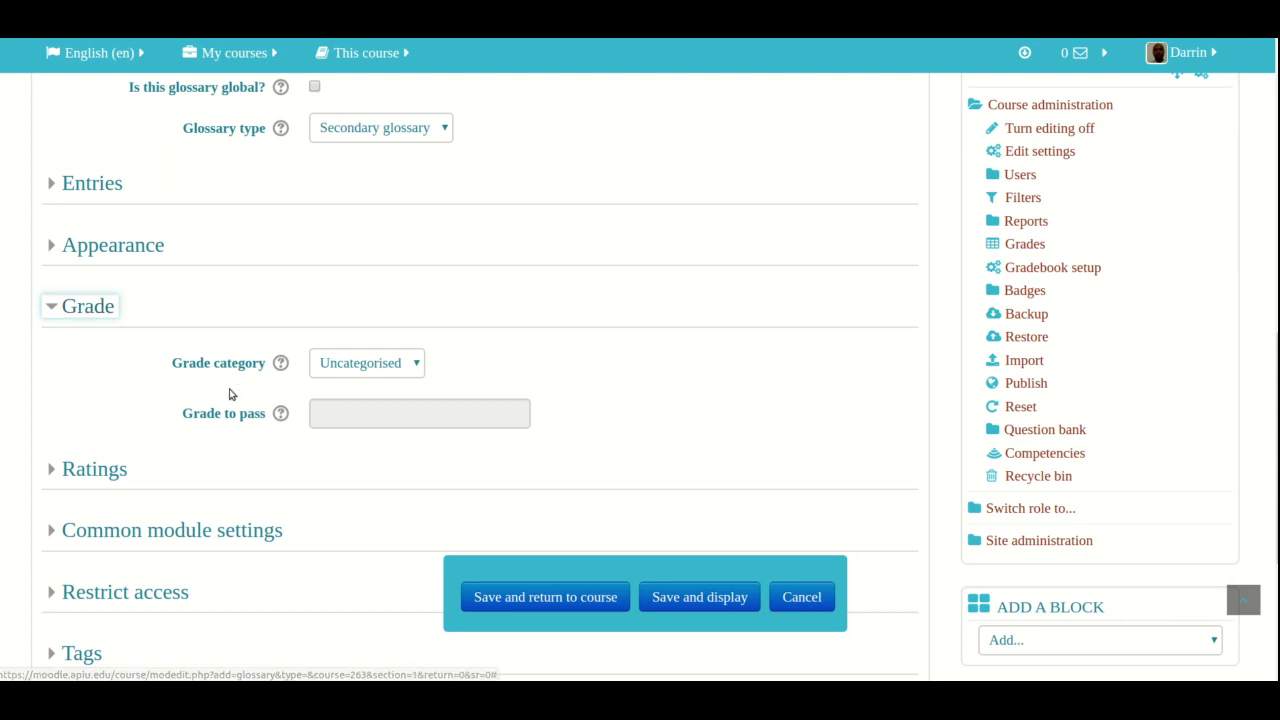
left_click(106, 471)
left_click(106, 471)
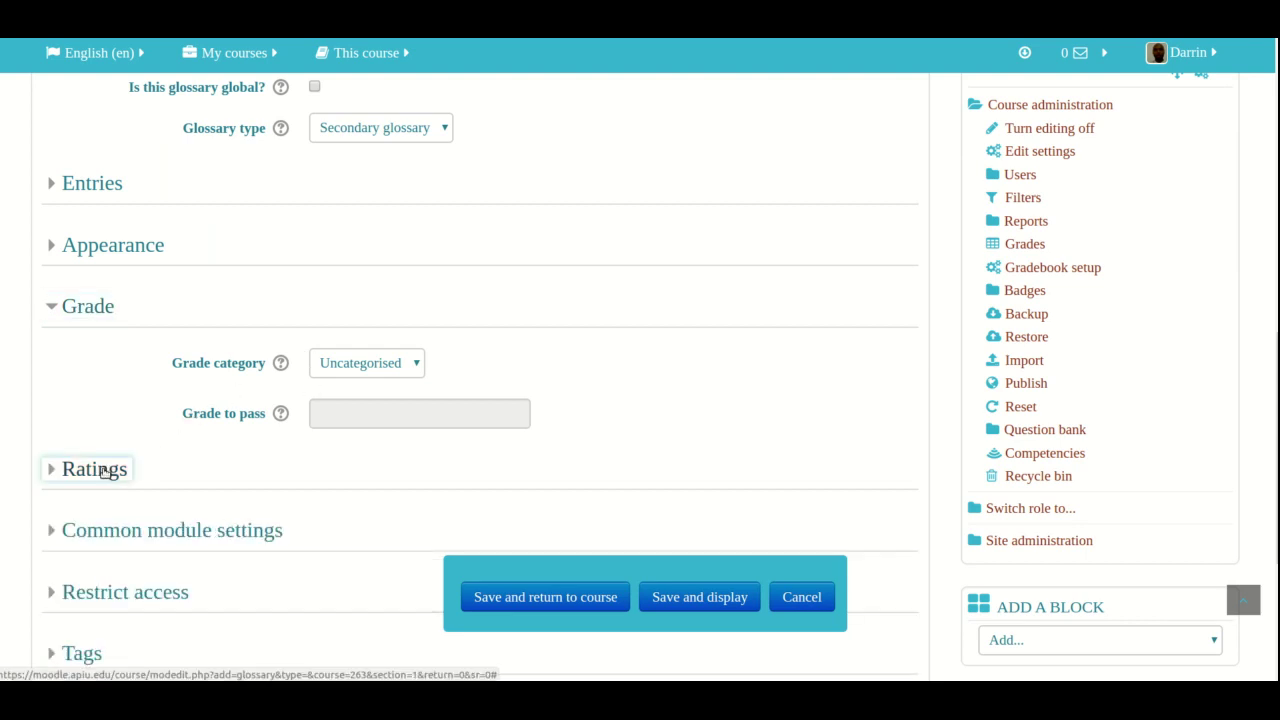
left_click(84, 308)
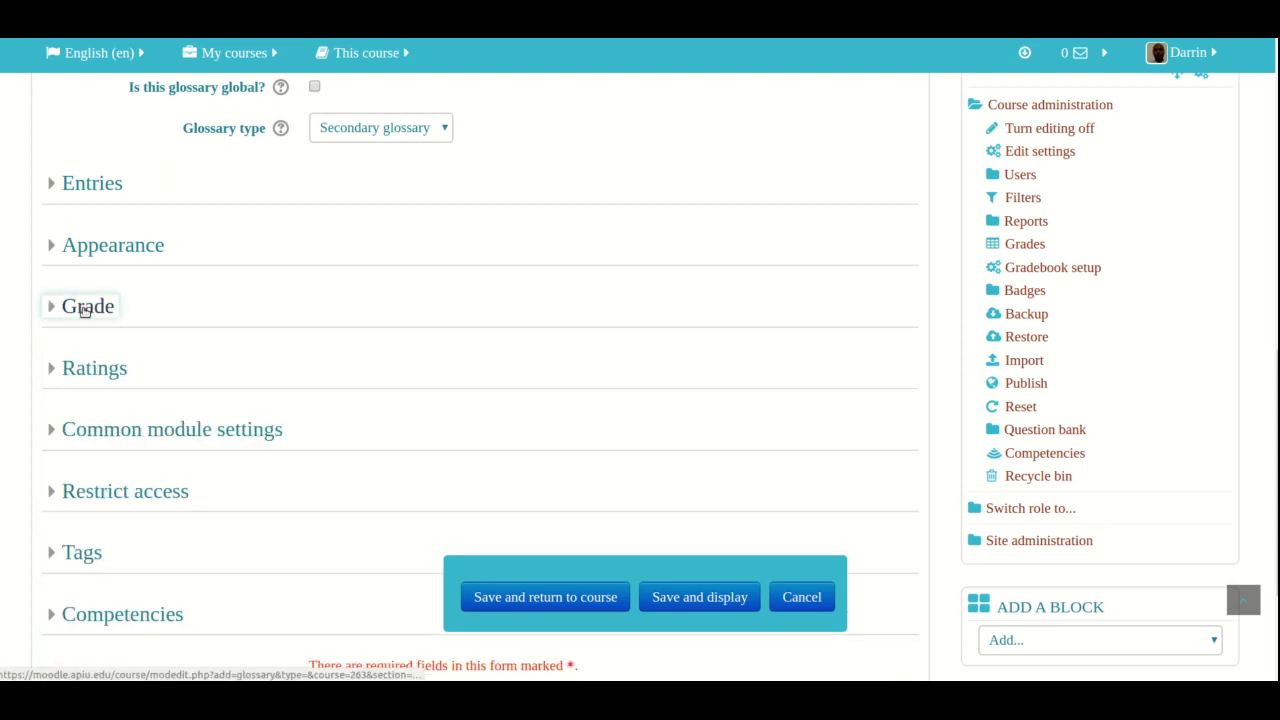
- Review the glossary's Entries and Appearance settings, including the choices for display format and approval display format
left_click(98, 188)
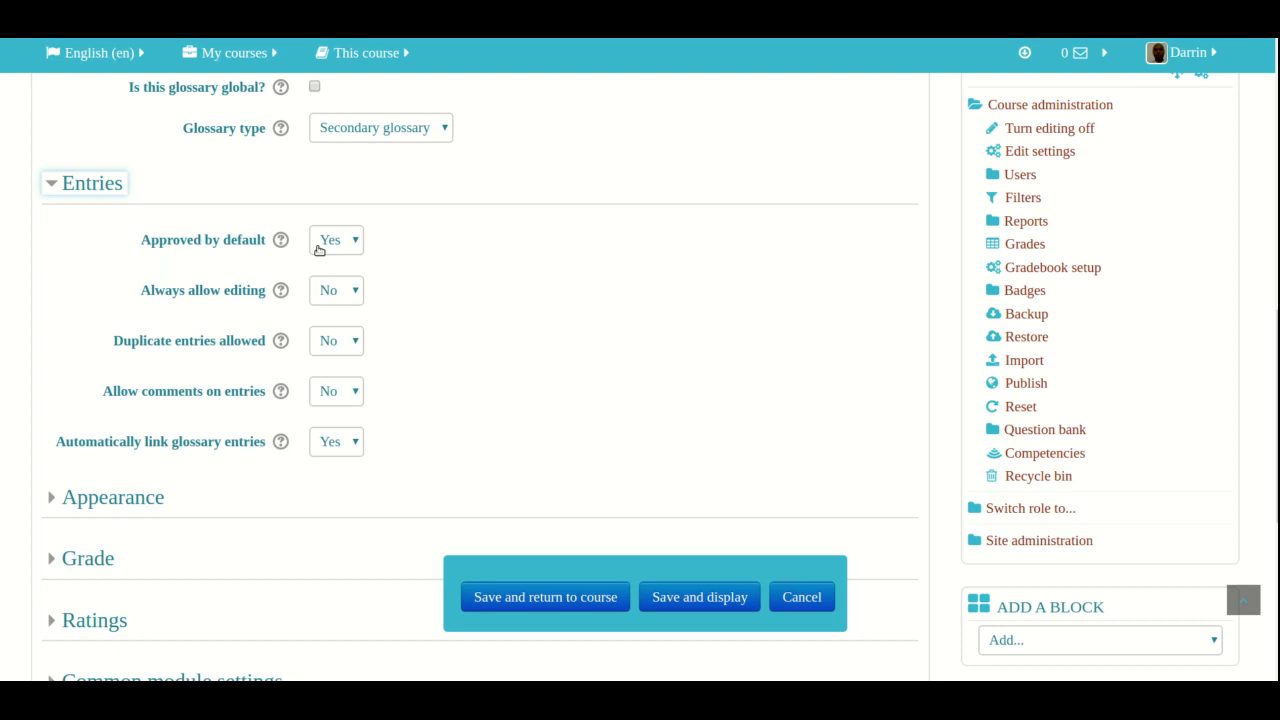
scroll(319, 252, "down", 3)
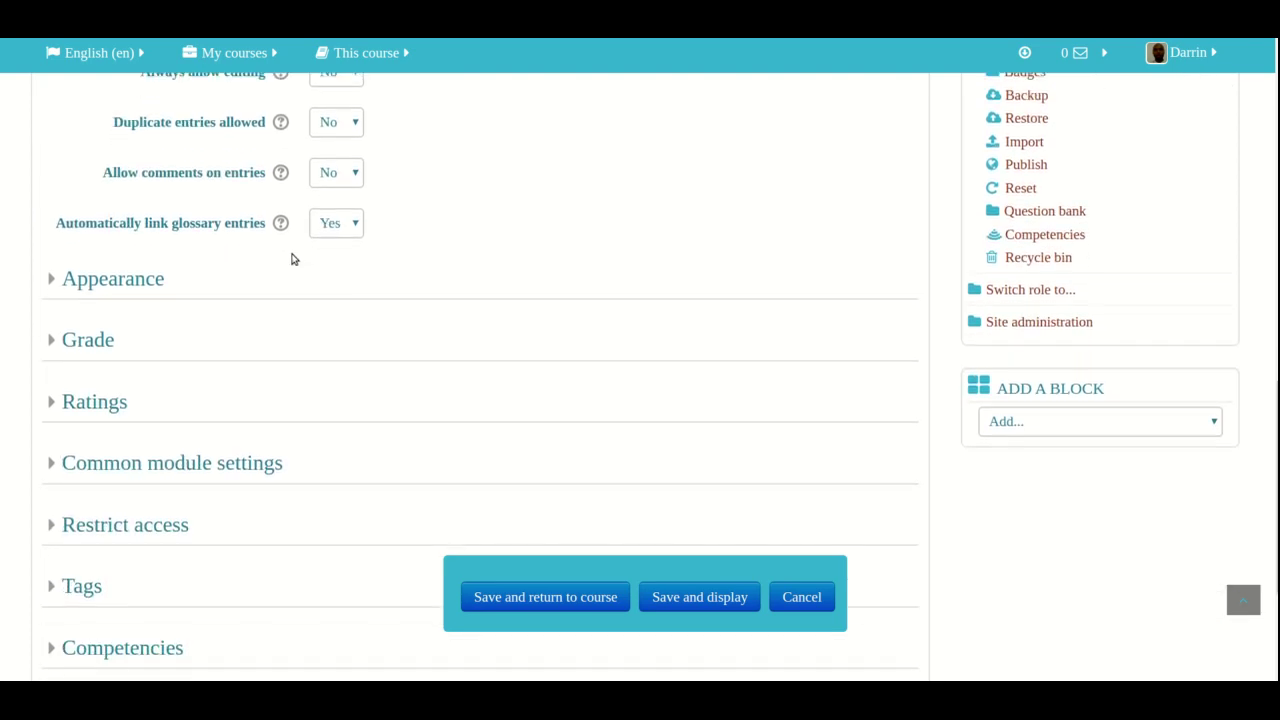
left_click(142, 287)
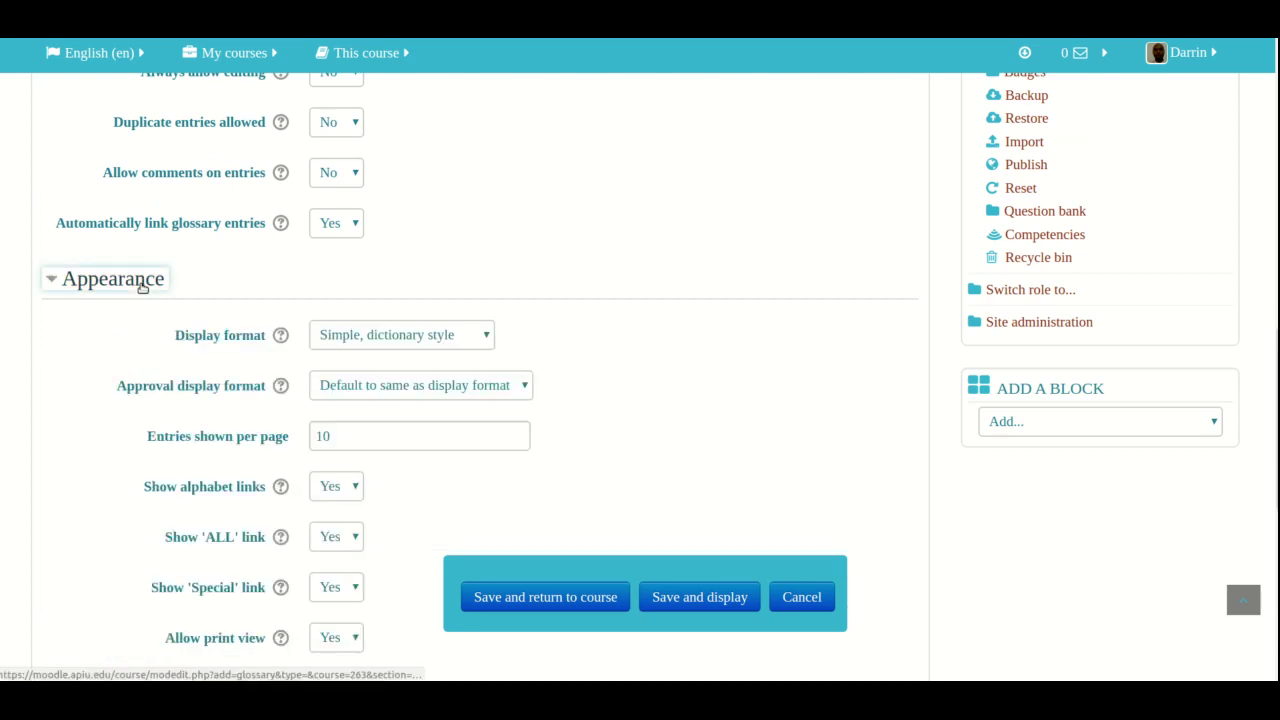
scroll(142, 287, "down", 2)
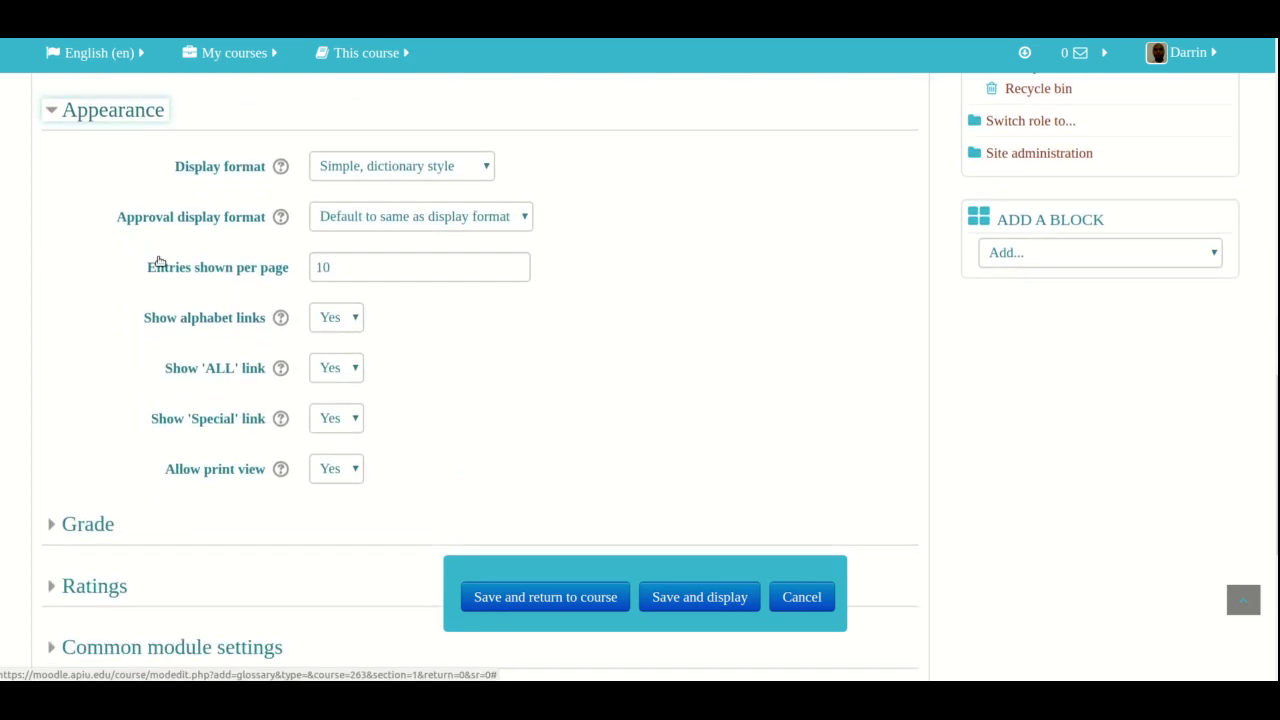
left_click(408, 166)
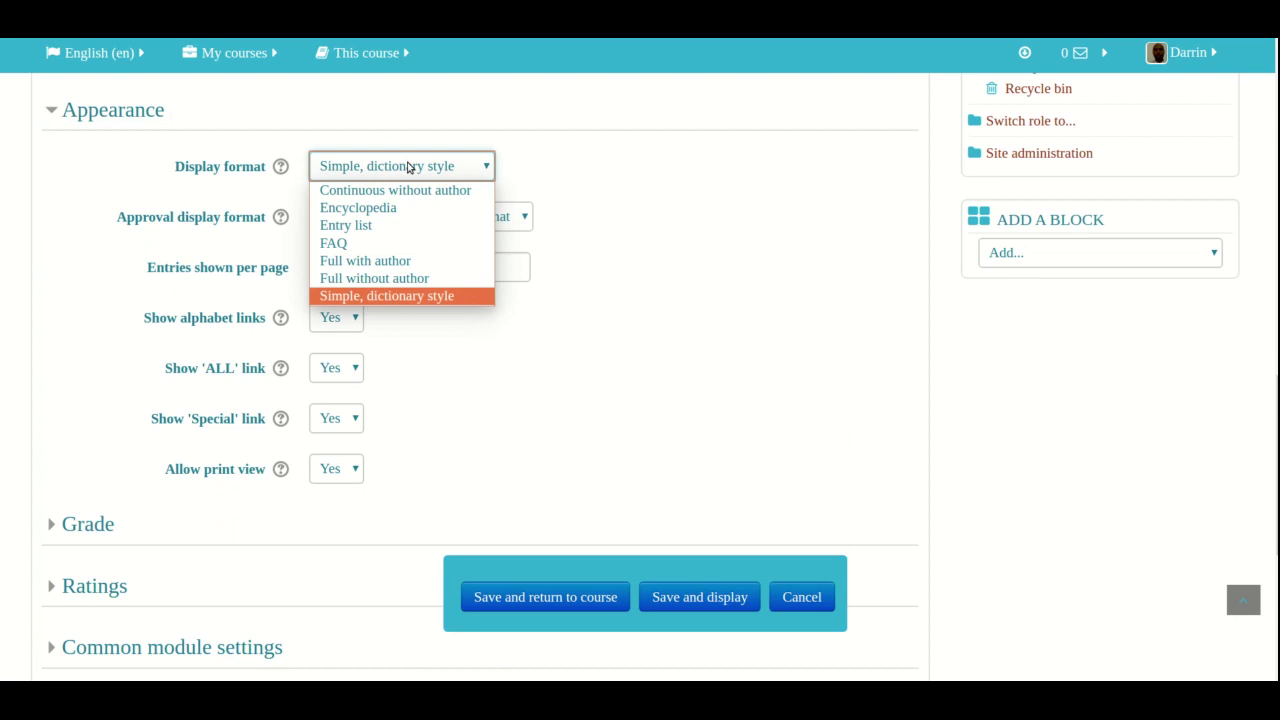
left_click(708, 206)
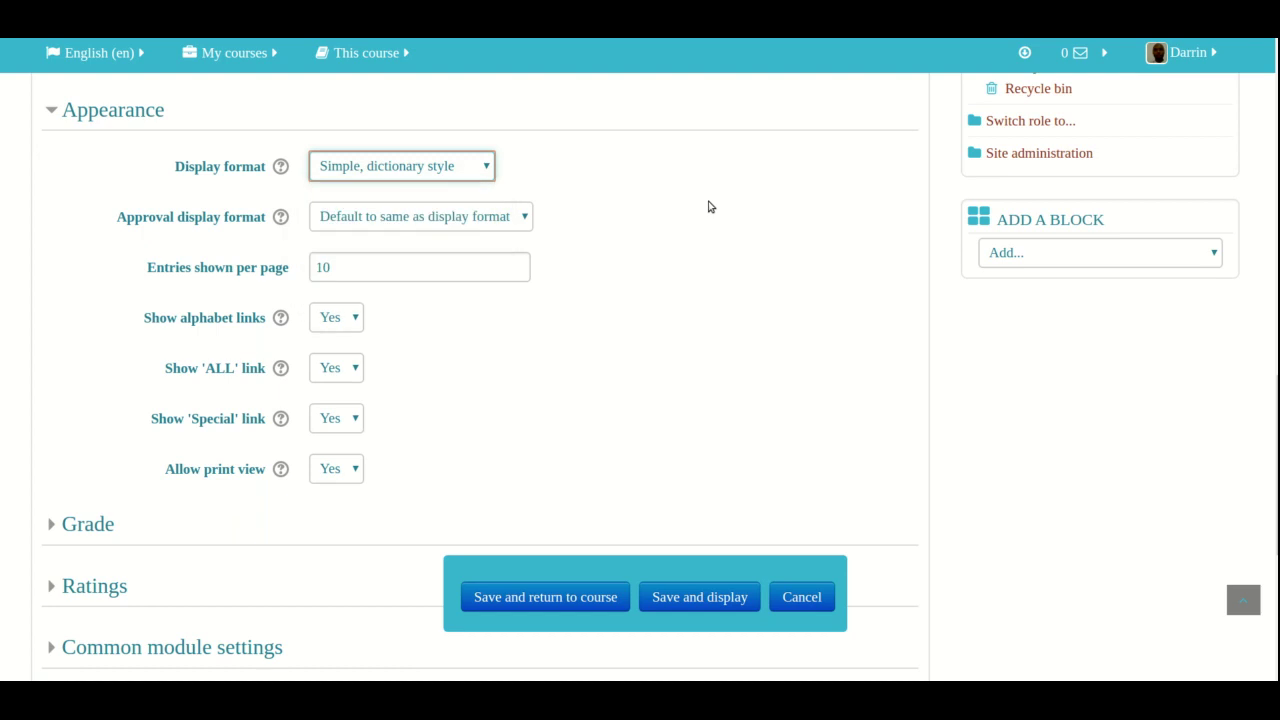
left_click(516, 220)
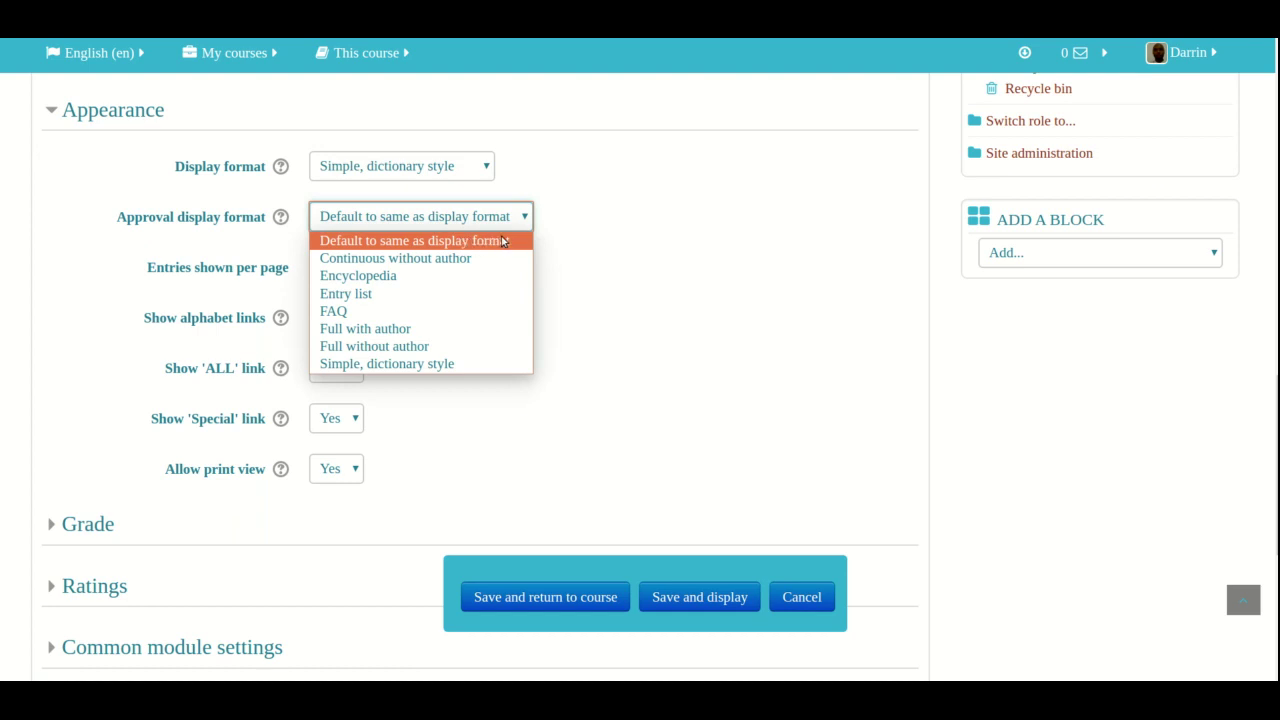
left_click(615, 237)
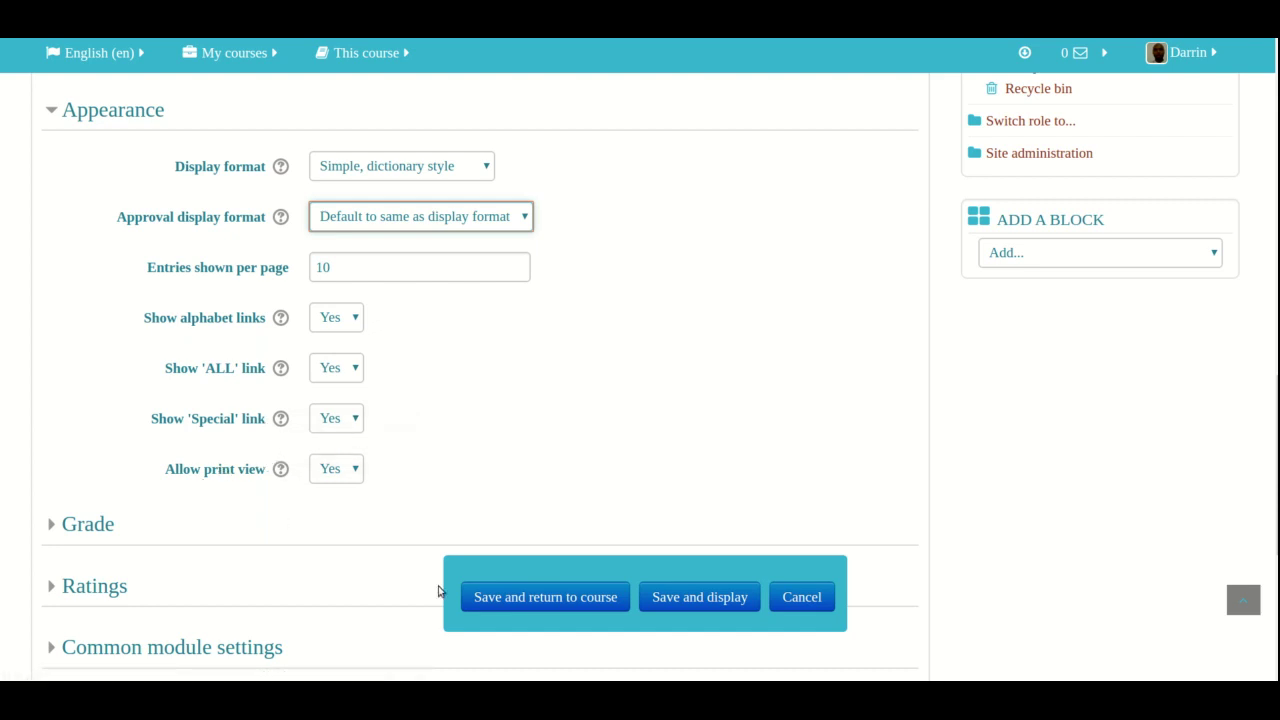
- Save the new glossary and display it
scroll(438, 591, "up", 4)
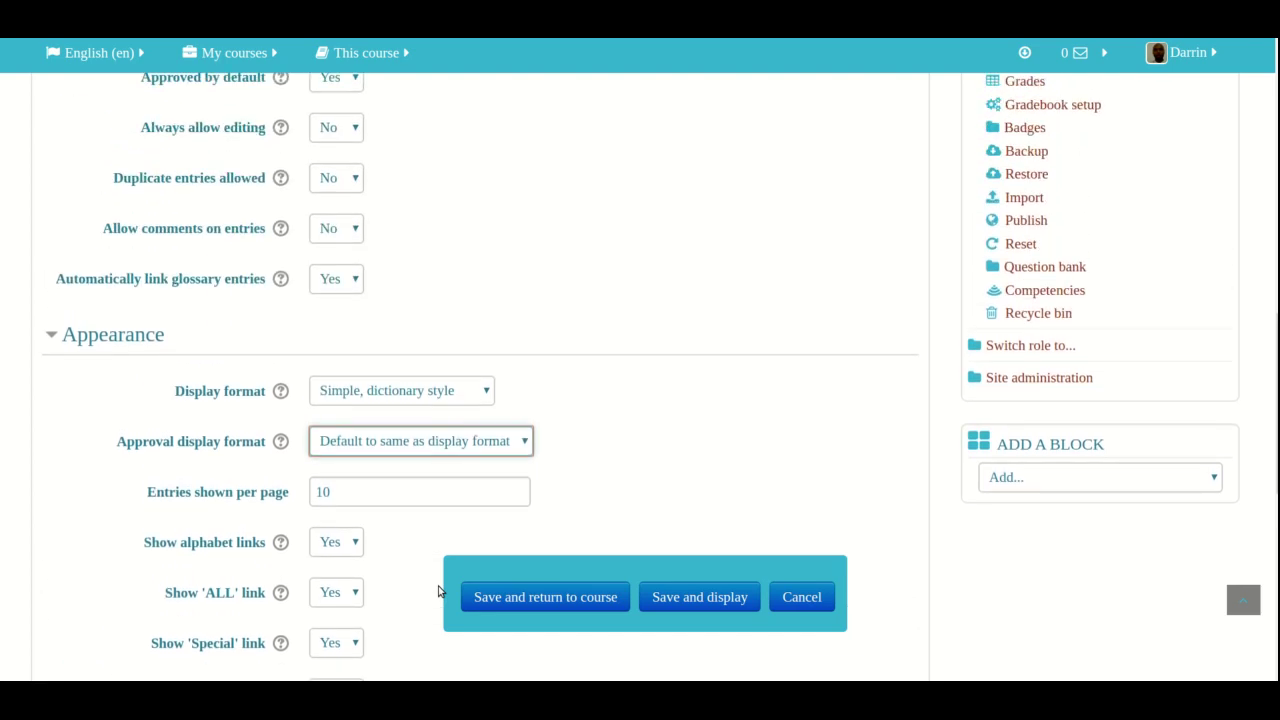
scroll(438, 591, "down", 1)
scroll(438, 591, "down", 1)
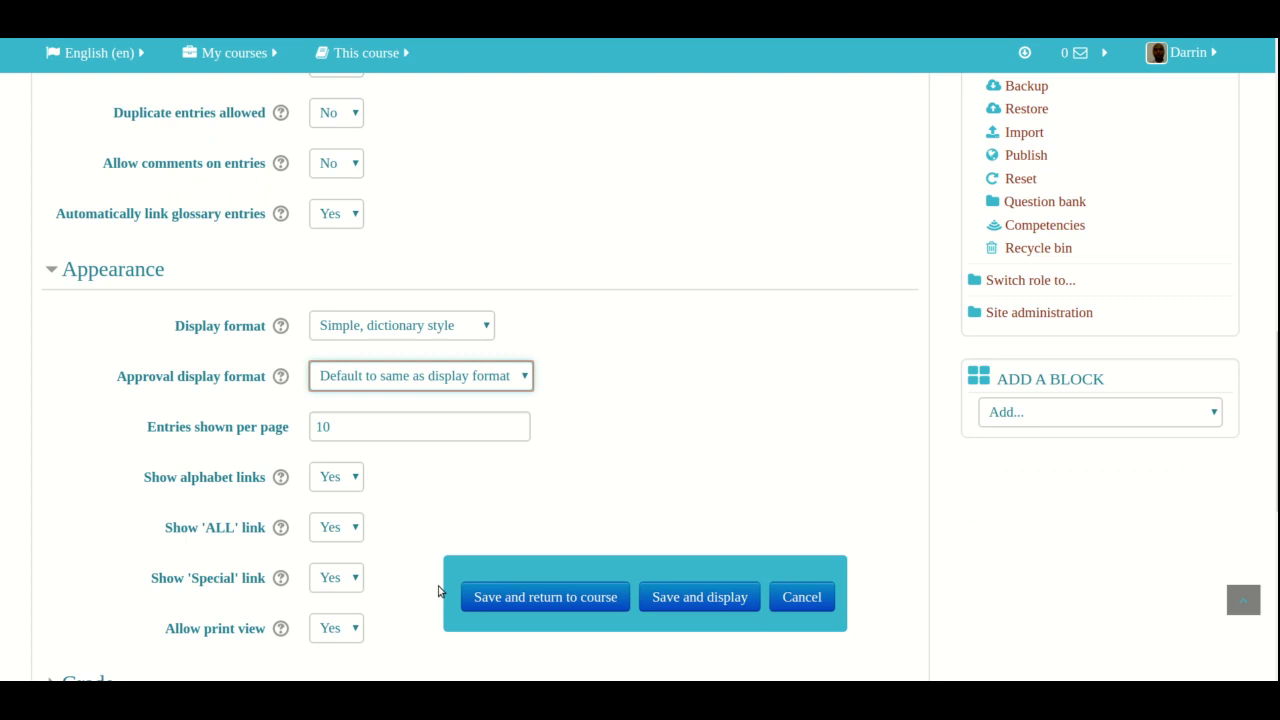
left_click(687, 598)
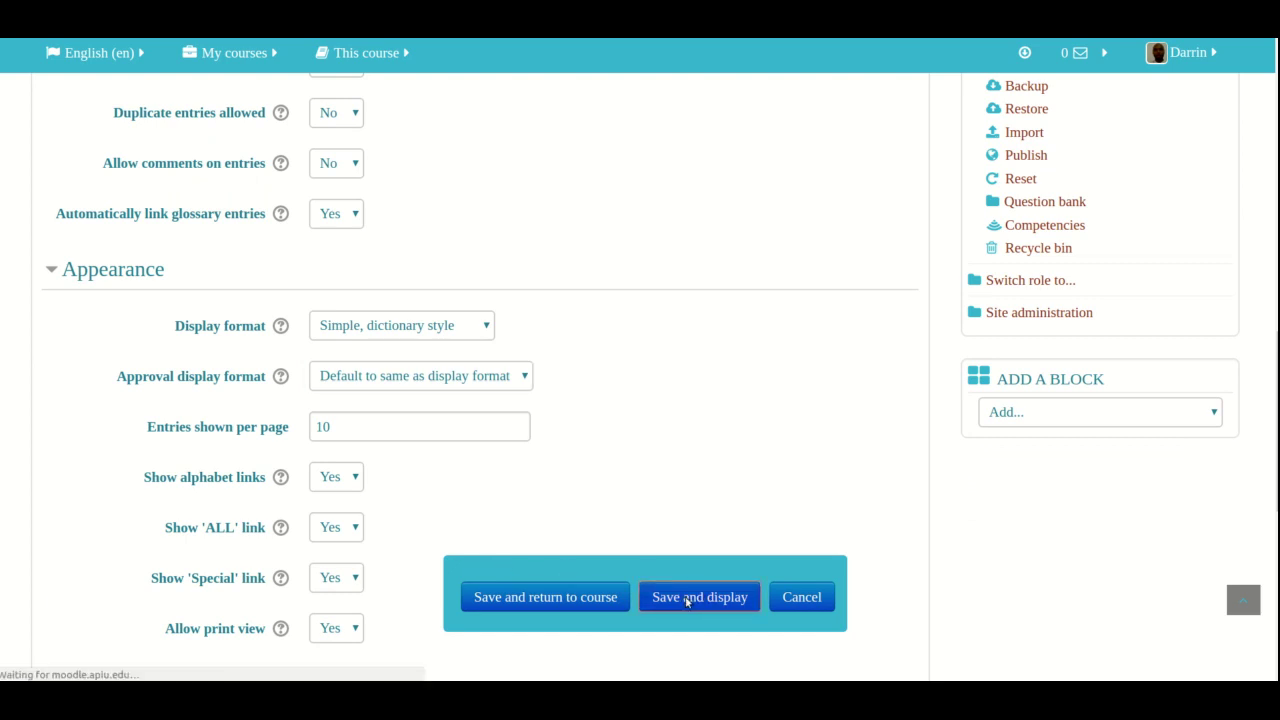
- Examine the Example Glossary page at a larger zoom, including its search, new entry option and alphabetical index
scroll(687, 601, "down", 5)
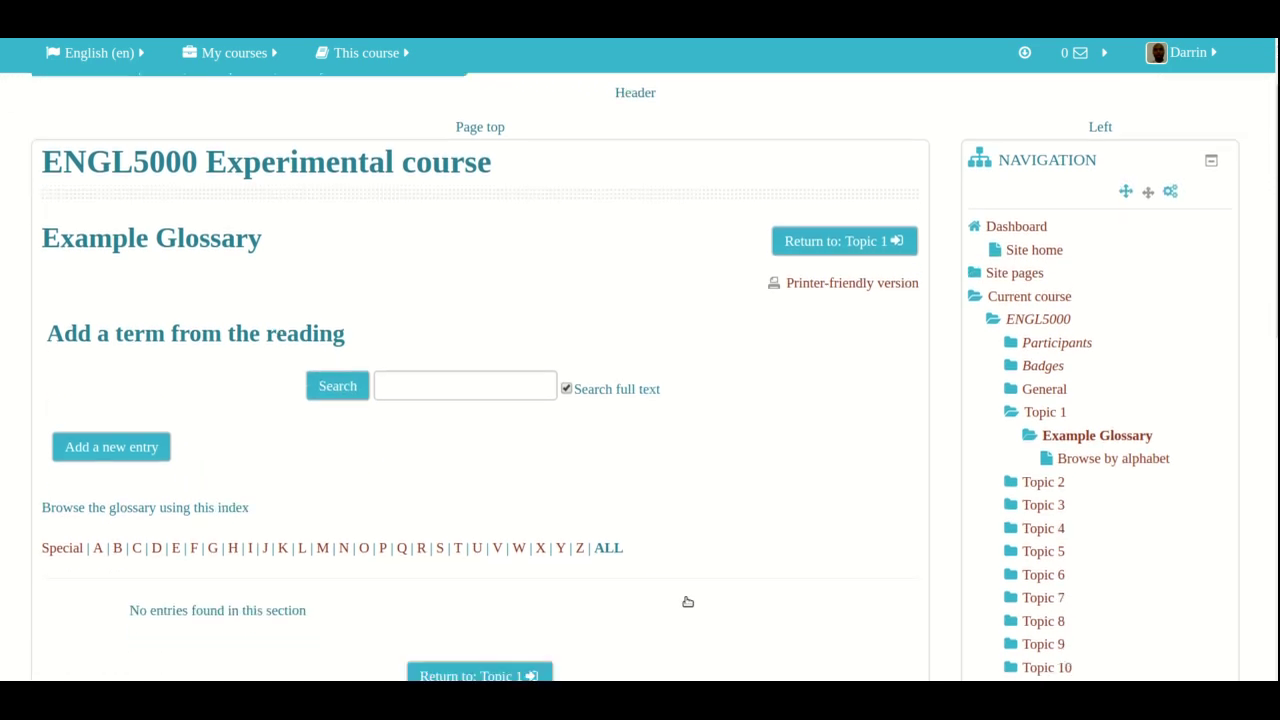
scroll(687, 601, "down", 1)
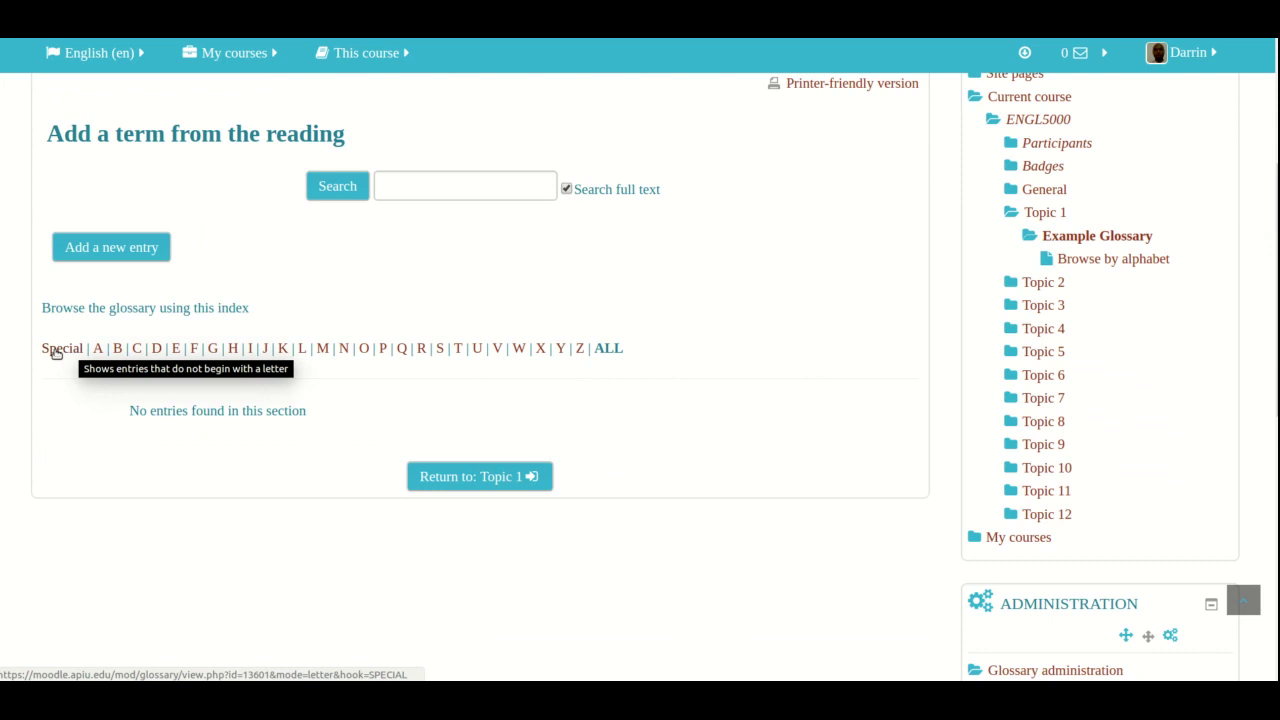
key("ctrl+plus")
key("ctrl+plus")
key("ctrl+plus")
key("ctrl+plus")
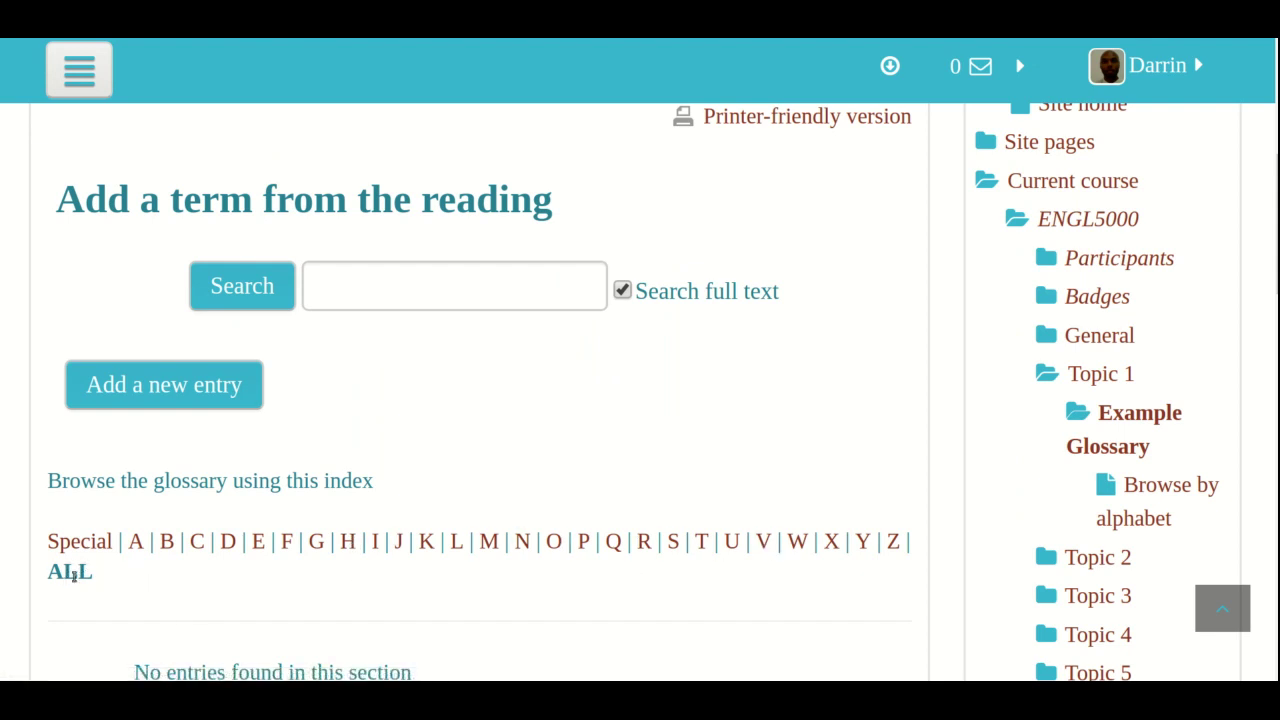
scroll(73, 577, "down", 3)
scroll(73, 580, "up", 2)
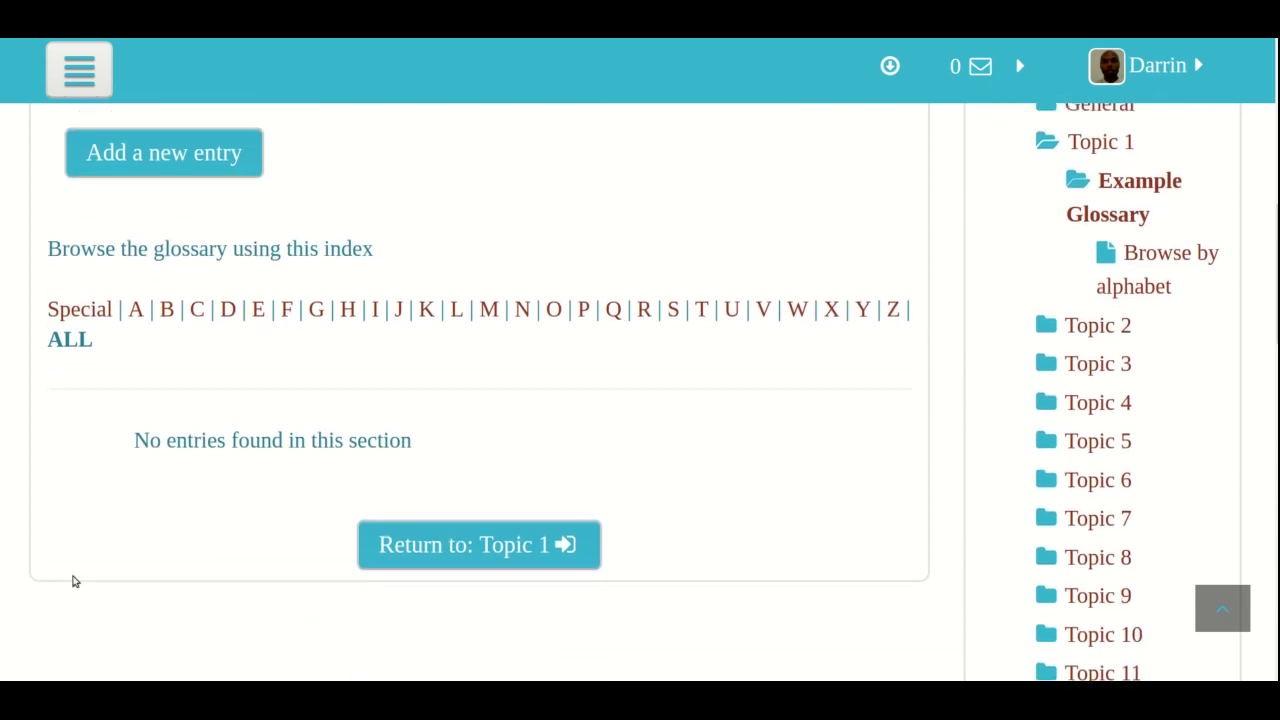
scroll(73, 581, "up", 3)
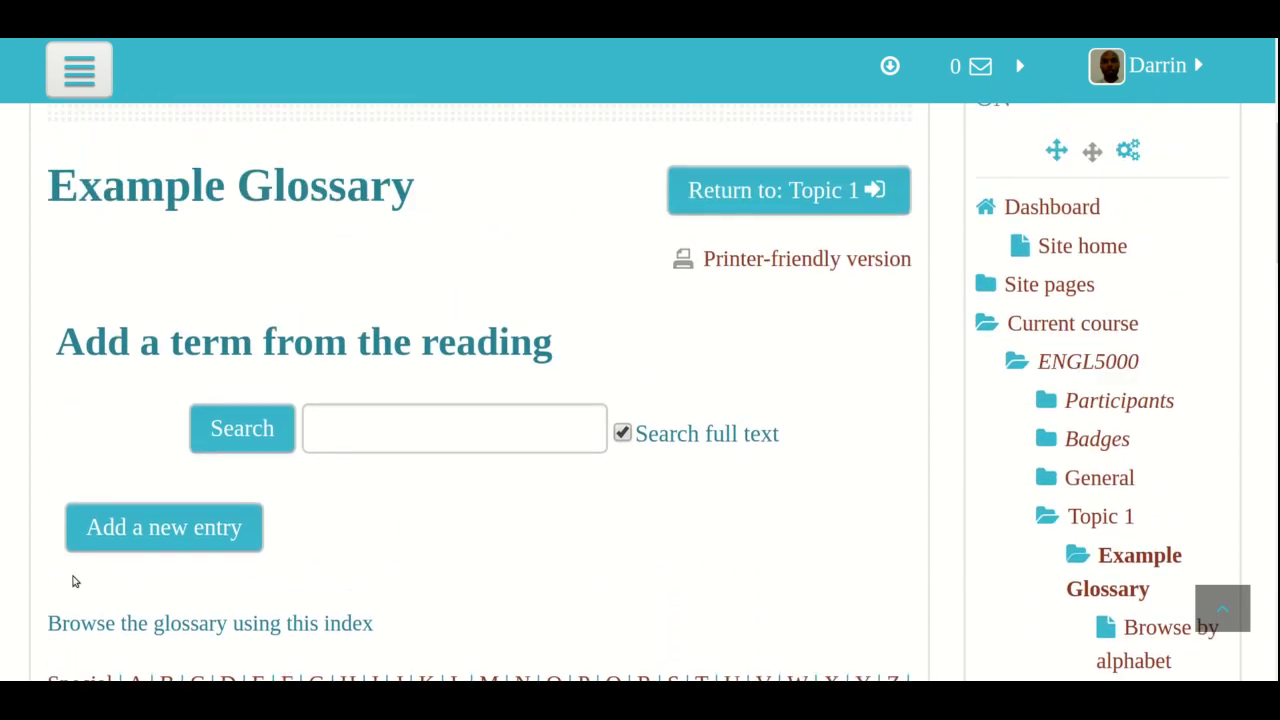
- Start a new entry in the Example Glossary and enter "language" as its concept
left_click(147, 534)
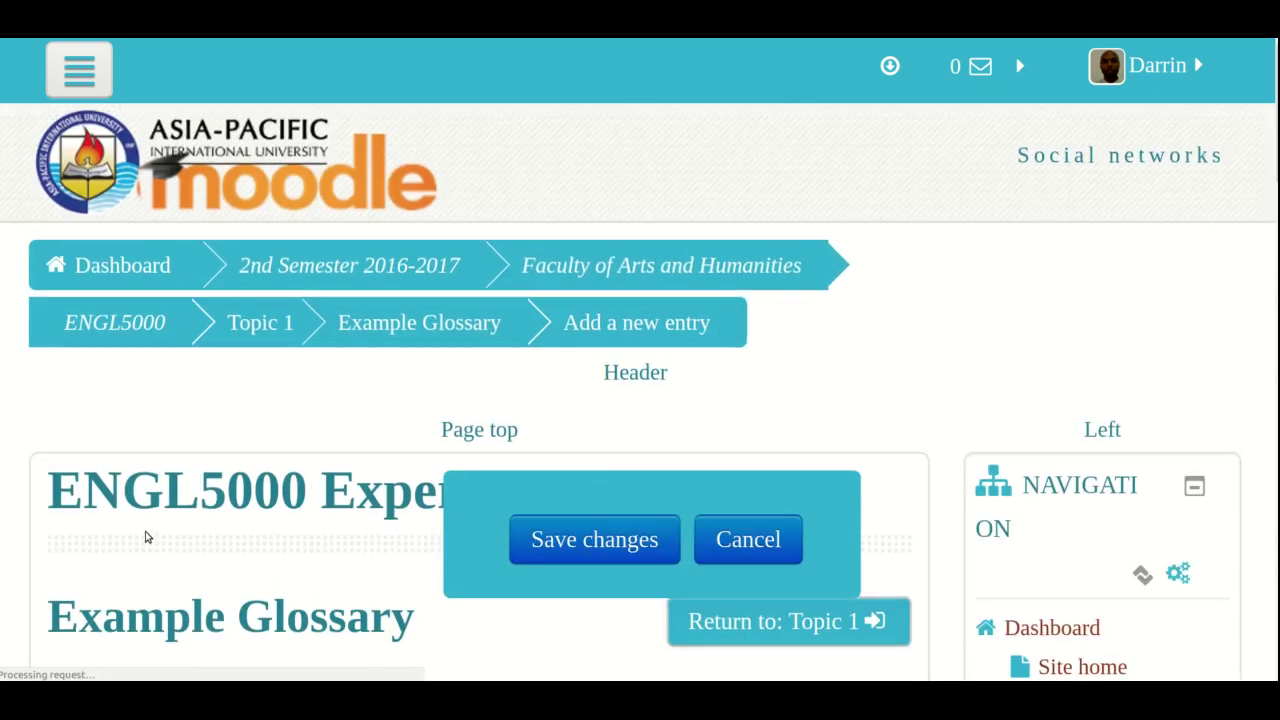
scroll(251, 425, "down", 6)
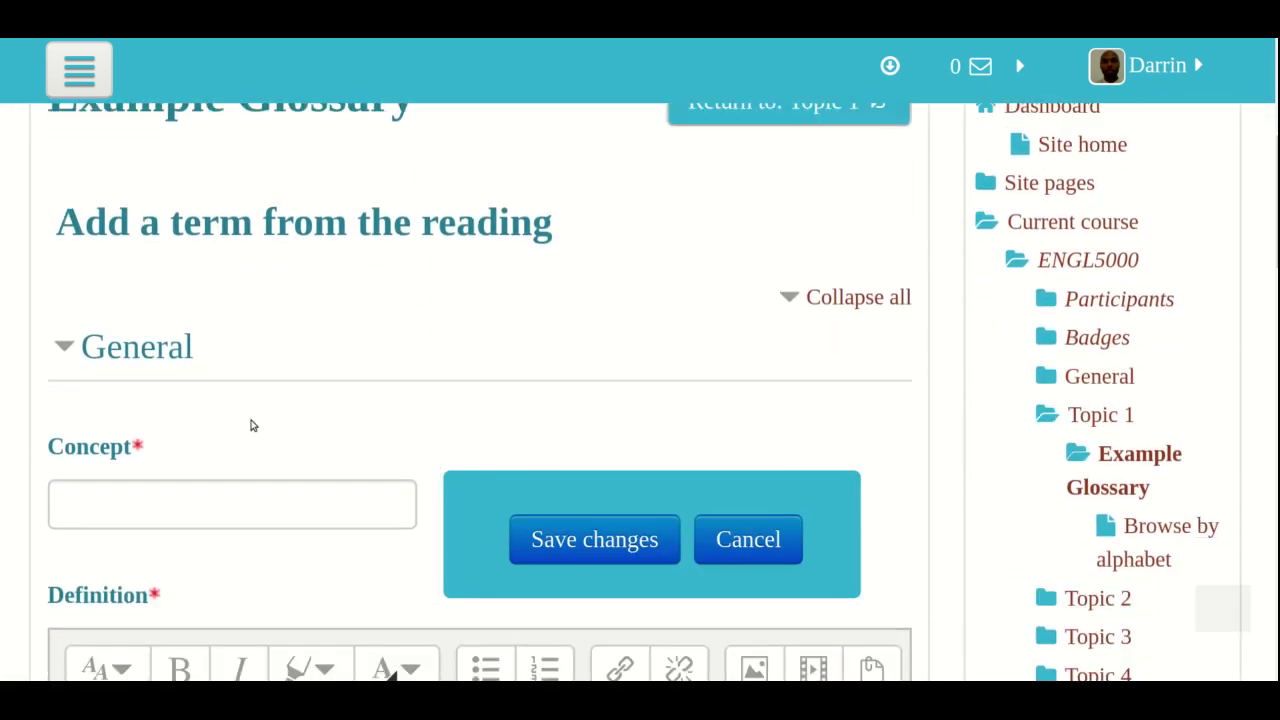
key("ctrl+minus")
key("ctrl+minus")
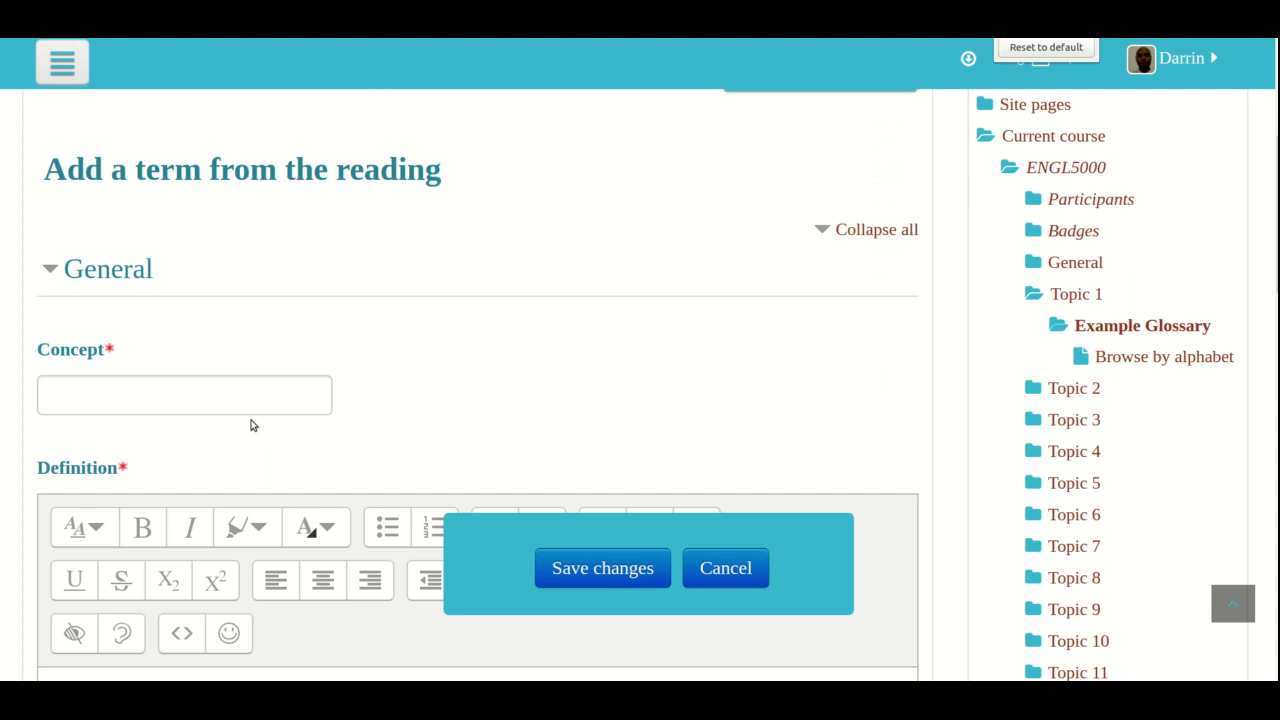
key("ctrl+minus")
scroll(251, 425, "down", 1)
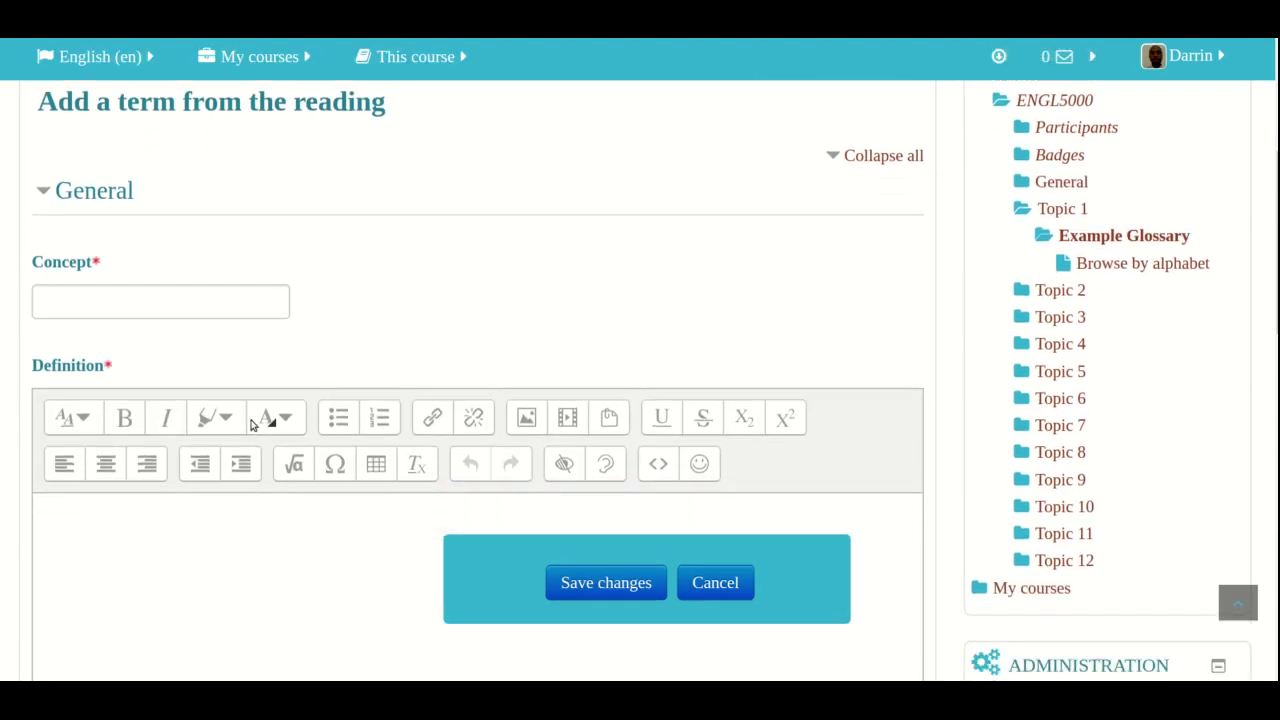
left_click(128, 293)
type("language")
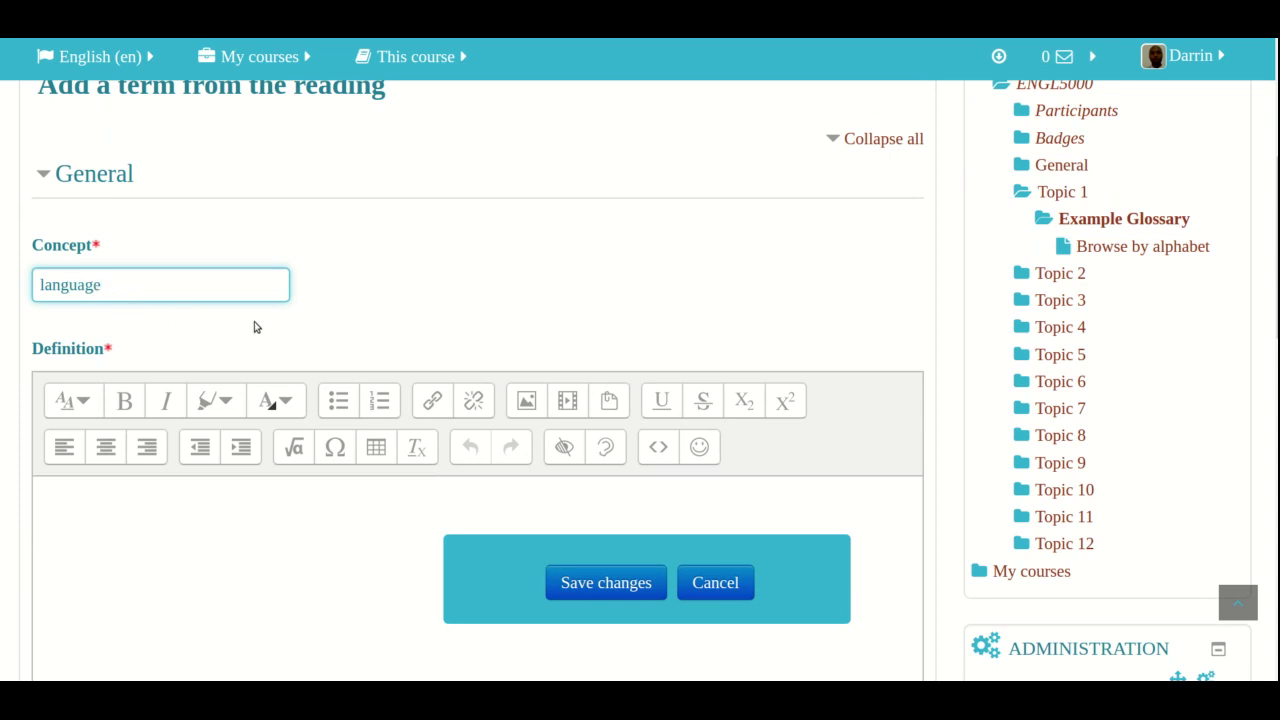
- Write "language used for verbal communication" as the entry's definition
scroll(247, 393, "down", 2)
left_click(272, 347)
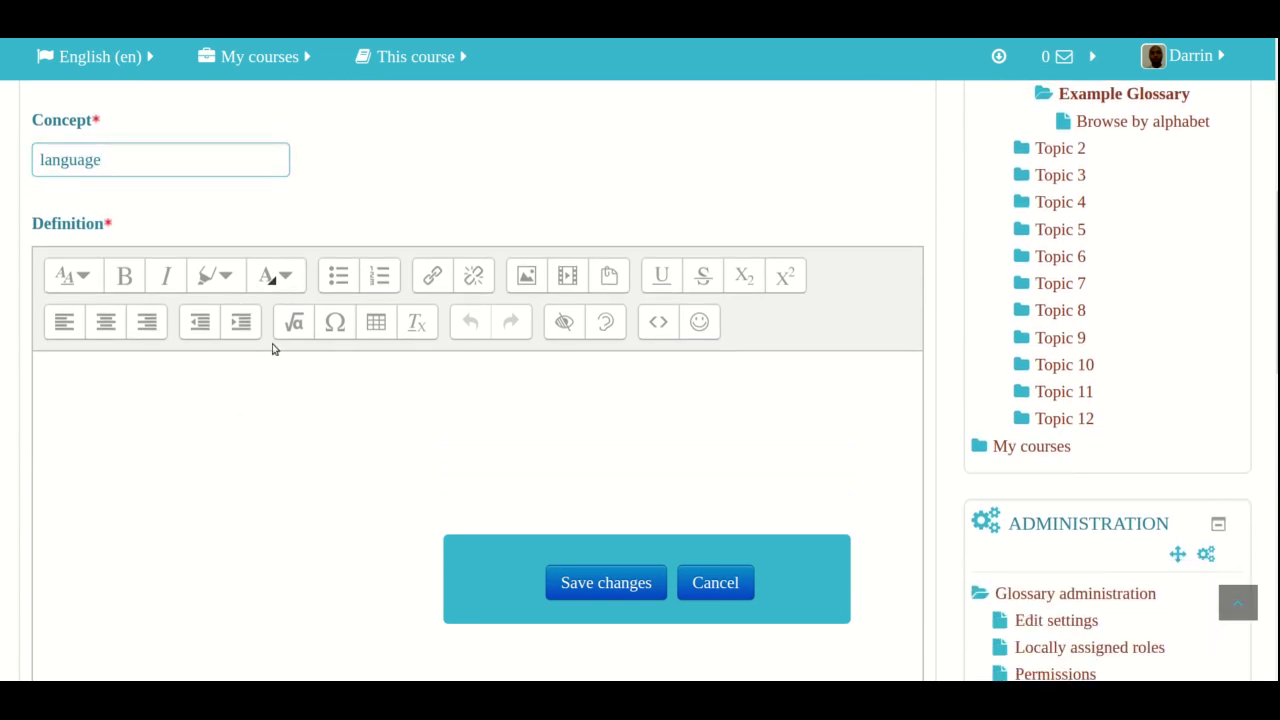
type("langauge is a")
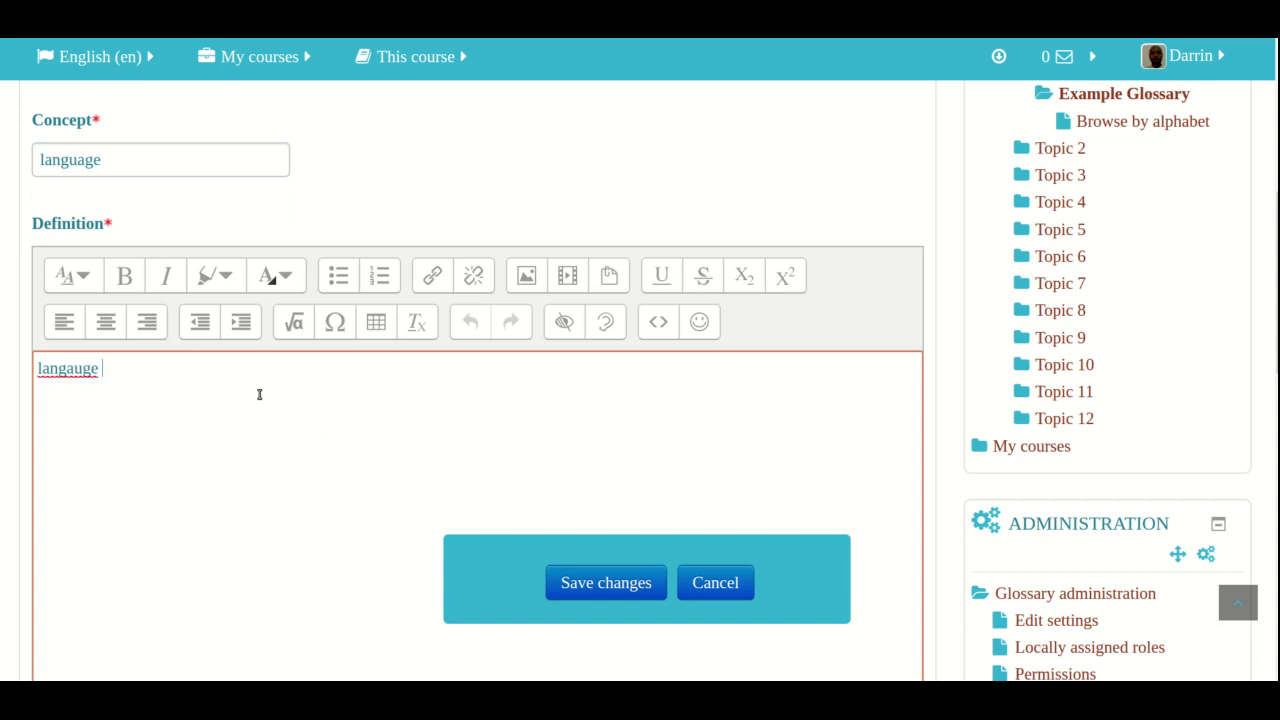
key("BackSpace")
key("BackSpace")
key("BackSpace")
key("BackSpace")
key("BackSpace")
key("BackSpace")
key("BackSpace")
key("BackSpace")
key("BackSpace")
type("uage ")
type("used for")
type("erbal co")
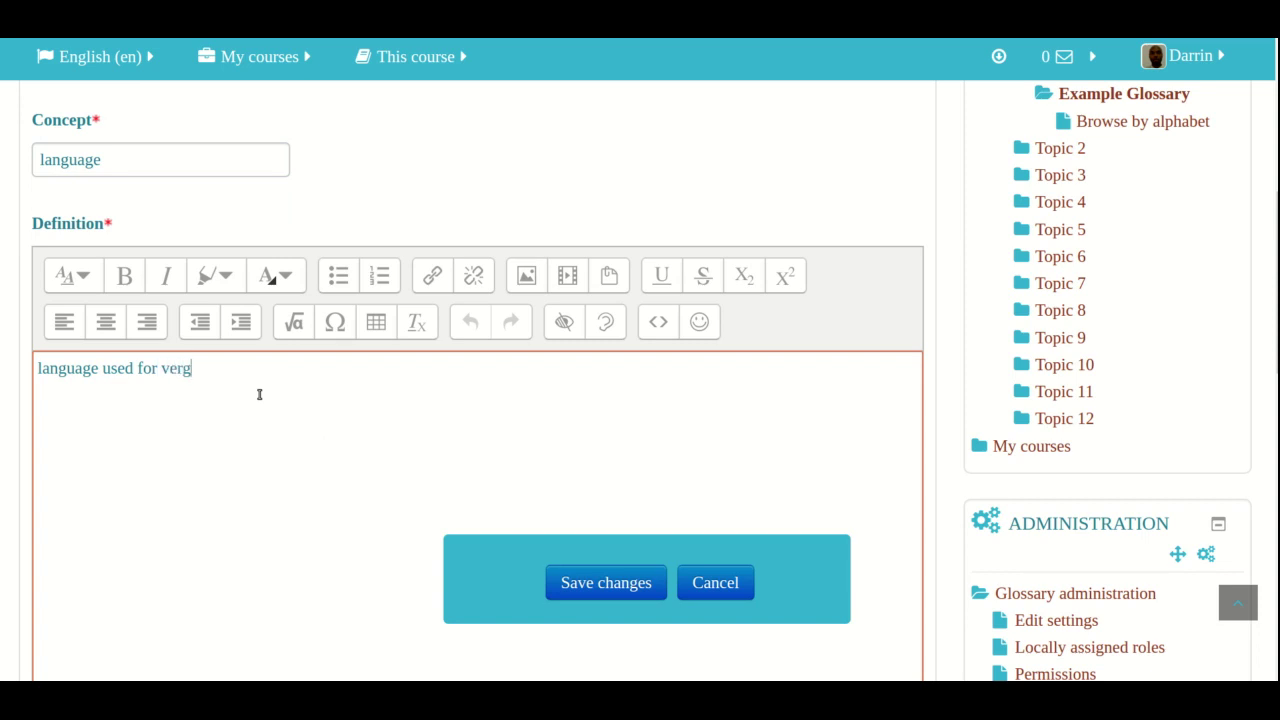
type("mmunication")
- Make the whole definition text bold and apply the large heading style to it
triple_click(249, 371)
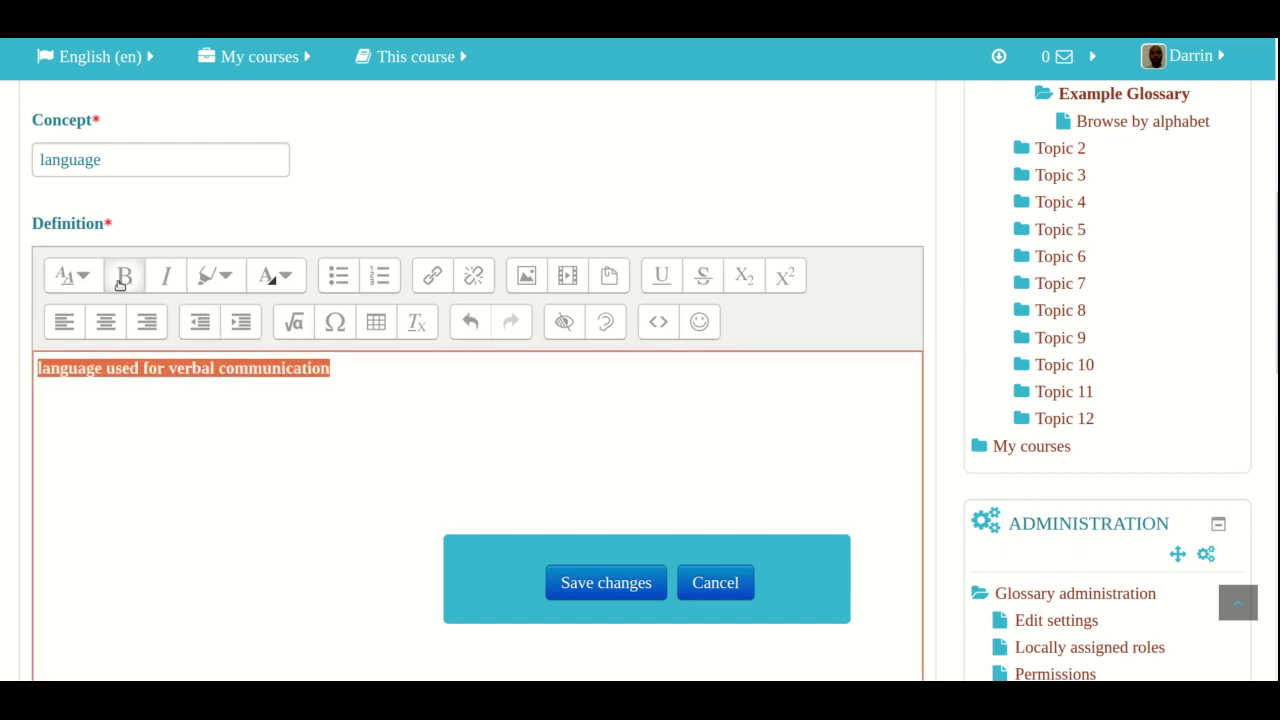
left_click(78, 276)
left_click(79, 318)
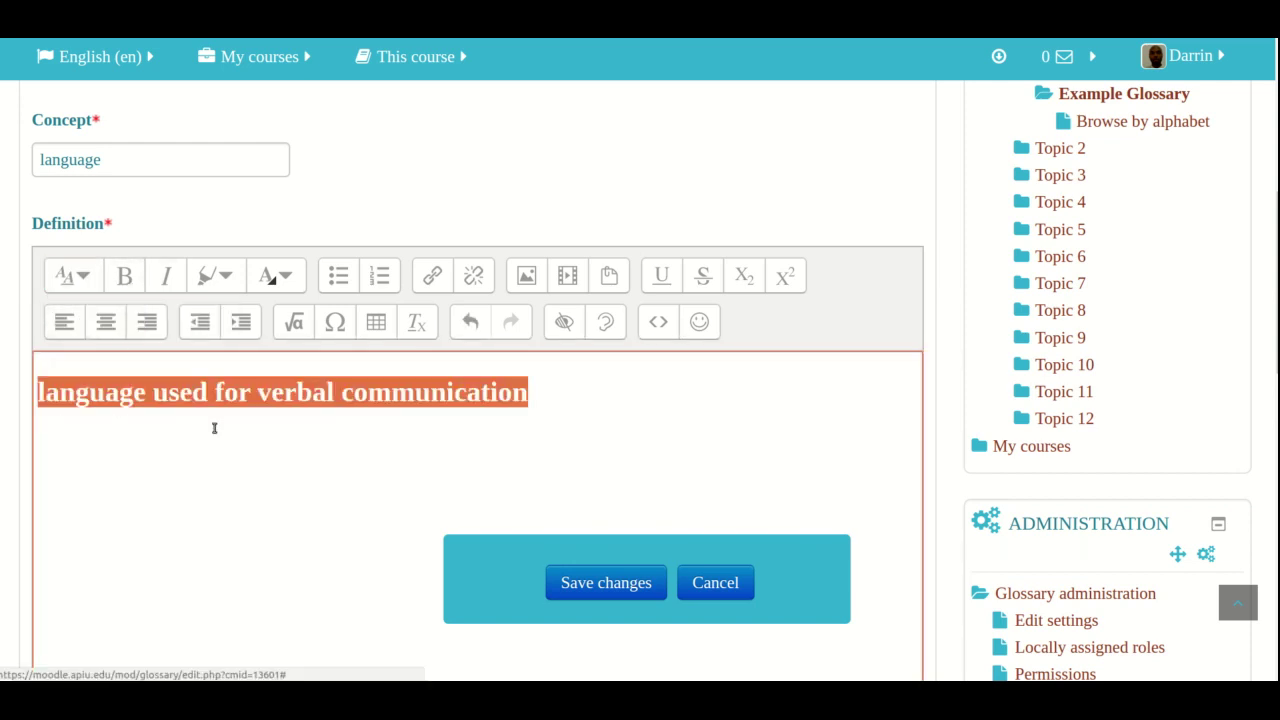
scroll(254, 443, "down", 2)
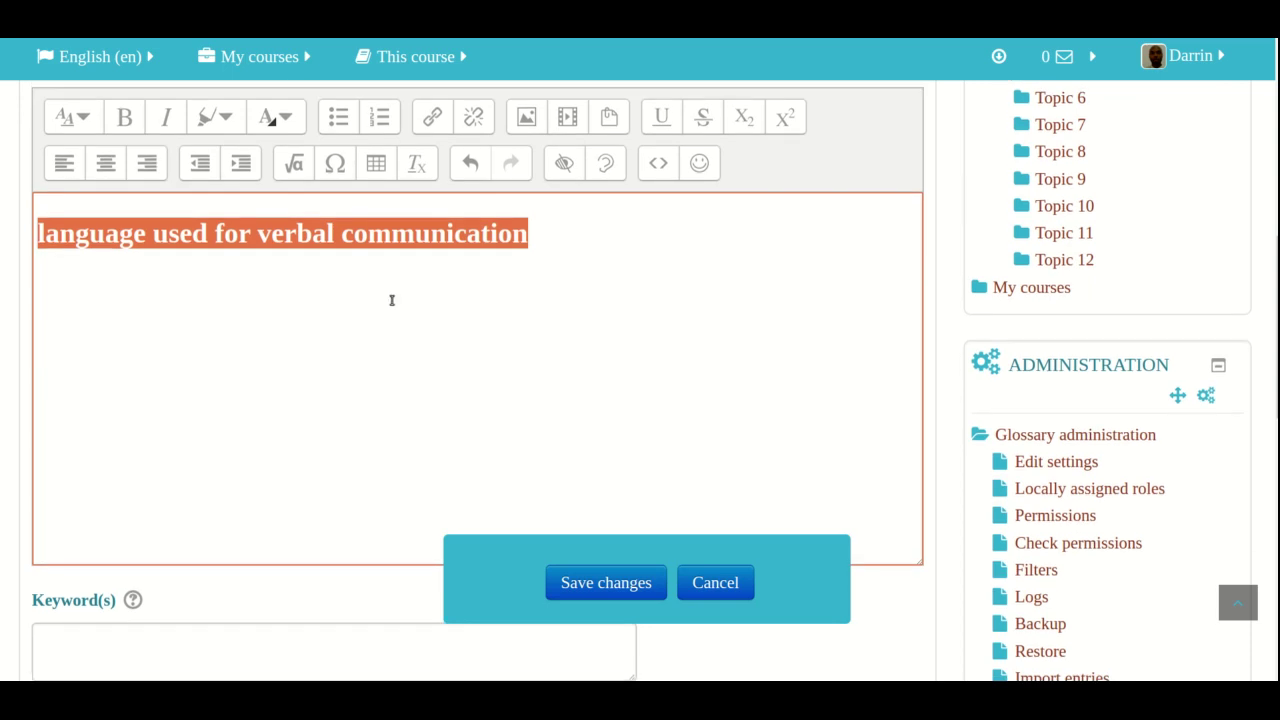
scroll(530, 270, "up", 1)
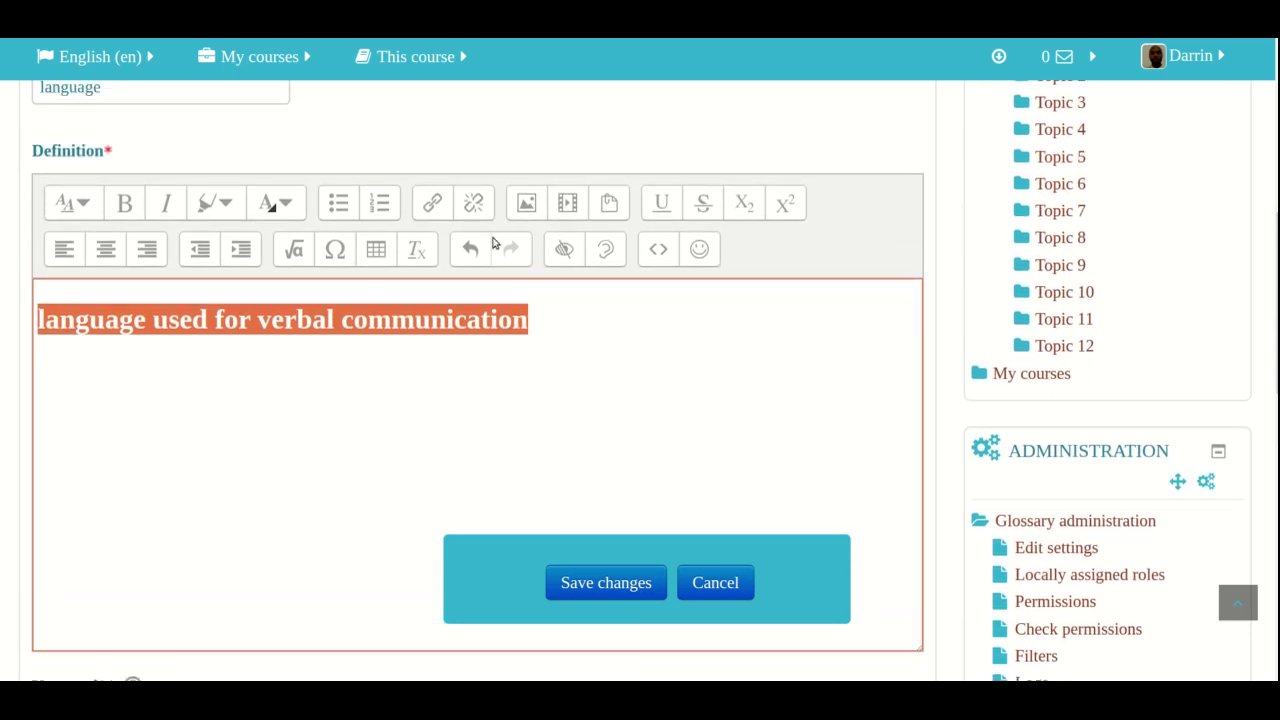
left_click(410, 326)
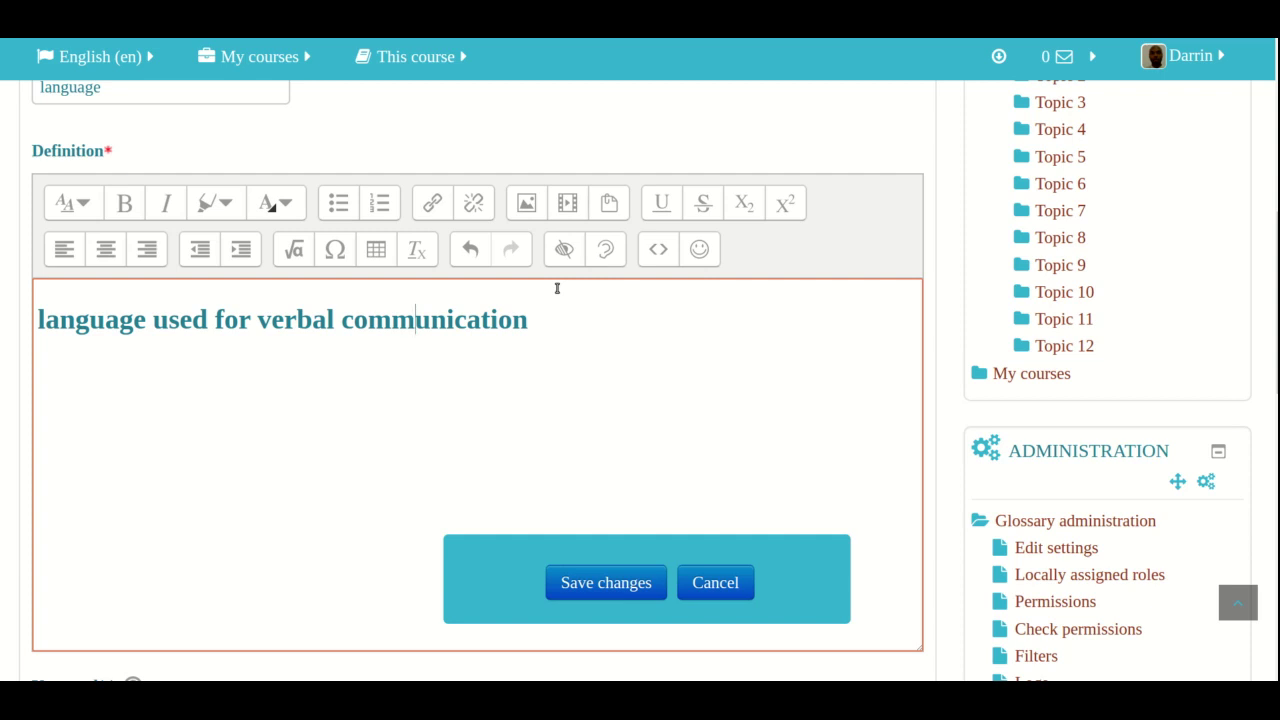
- Review the entry form's Keyword(s), Attachment and Auto-linking options, leaving them as they are
scroll(557, 288, "down", 5)
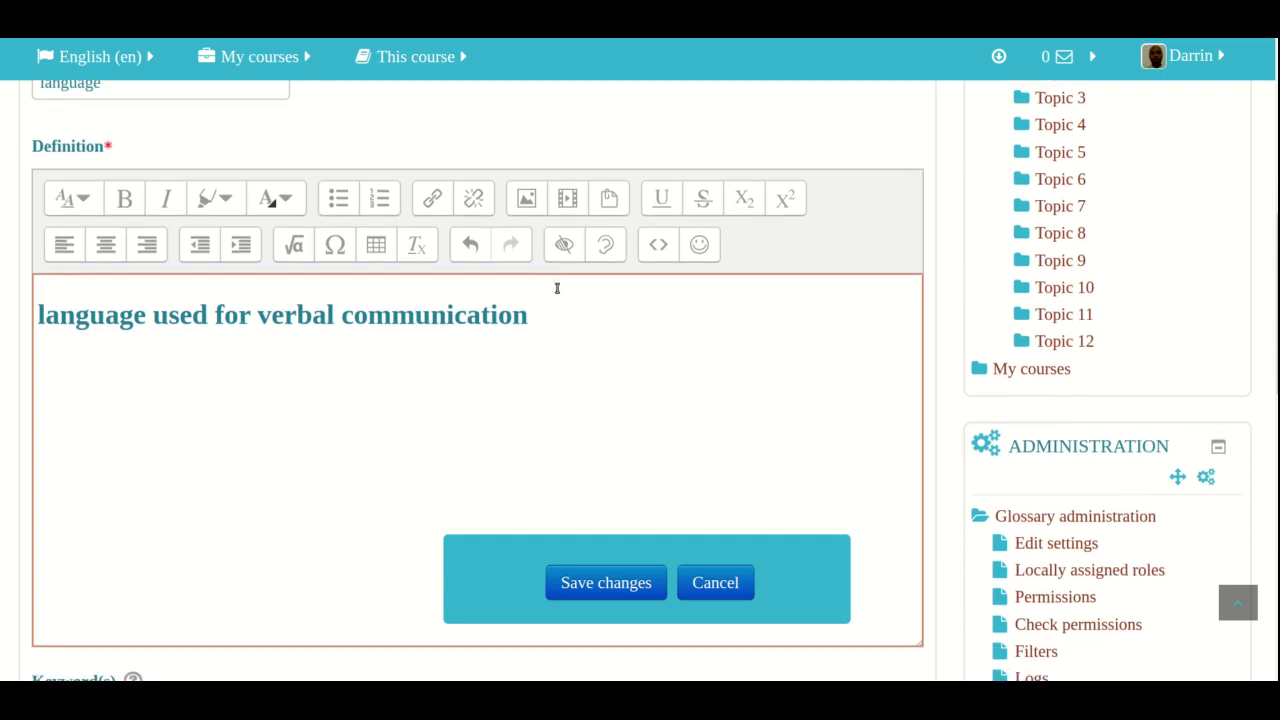
left_click(234, 280)
left_click(135, 234)
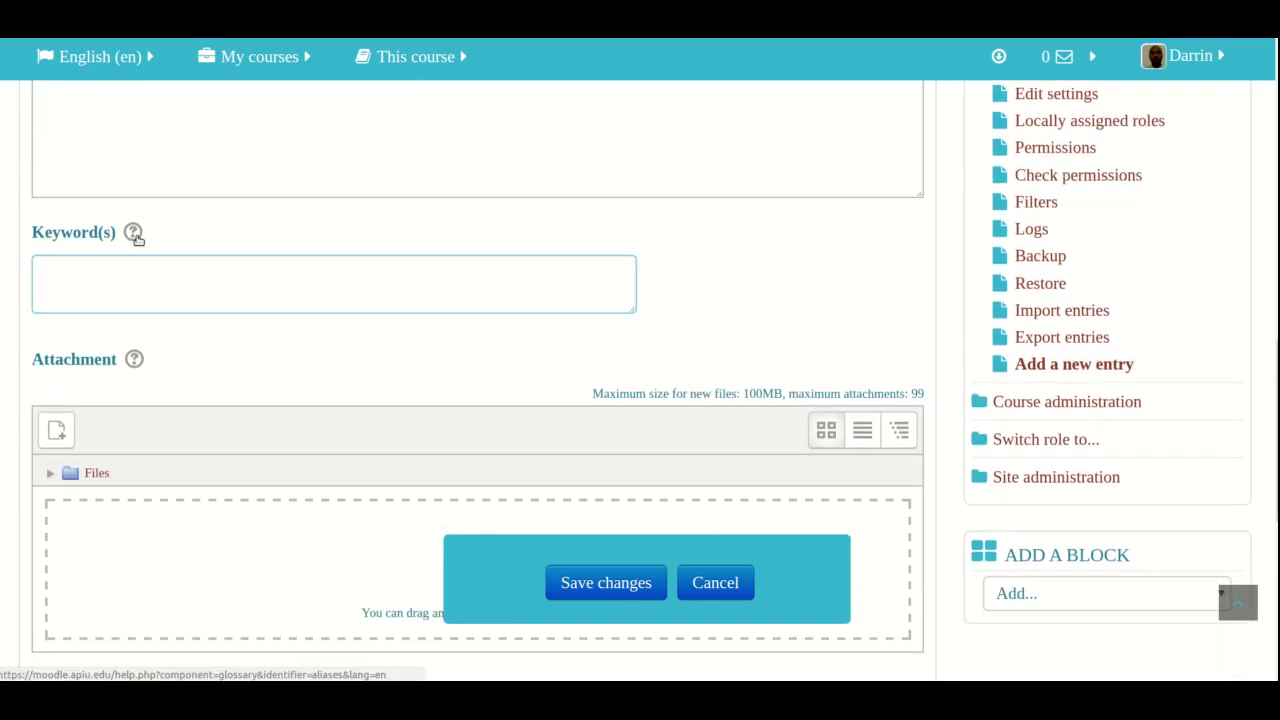
left_click(86, 286)
scroll(91, 287, "down", 1)
scroll(91, 290, "down", 2)
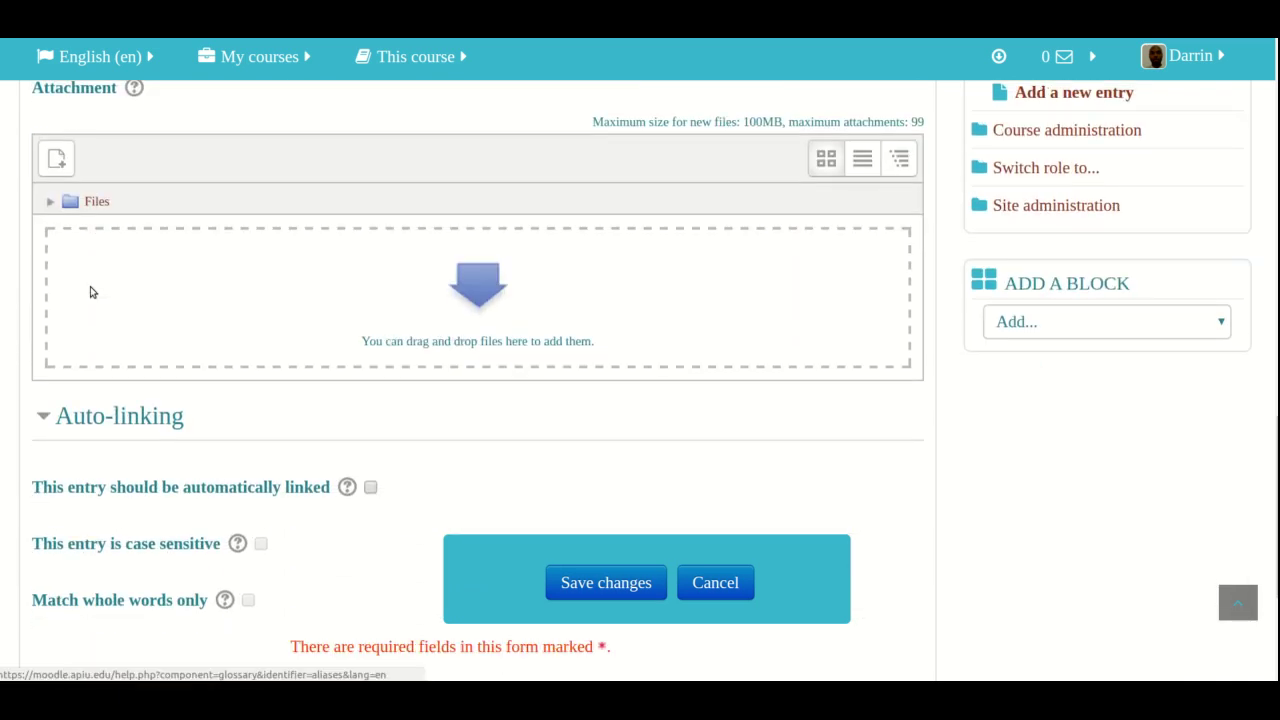
scroll(91, 292, "down", 2)
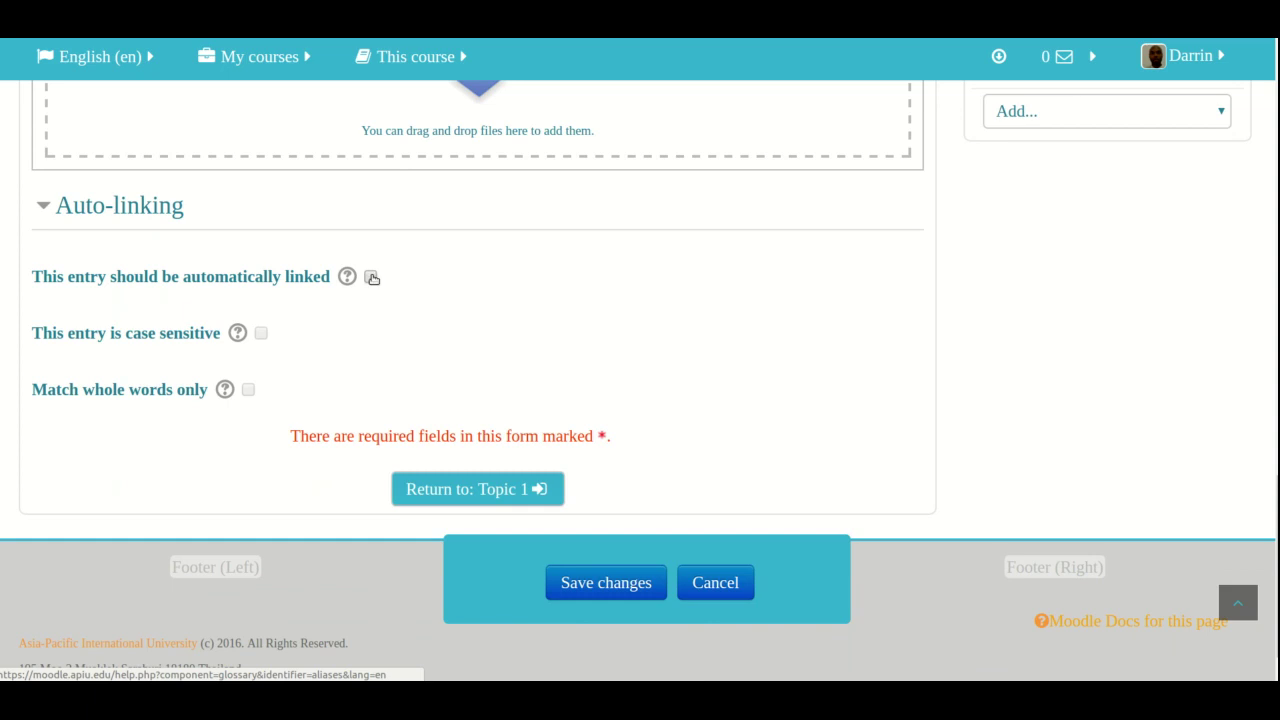
scroll(371, 278, "up", 12)
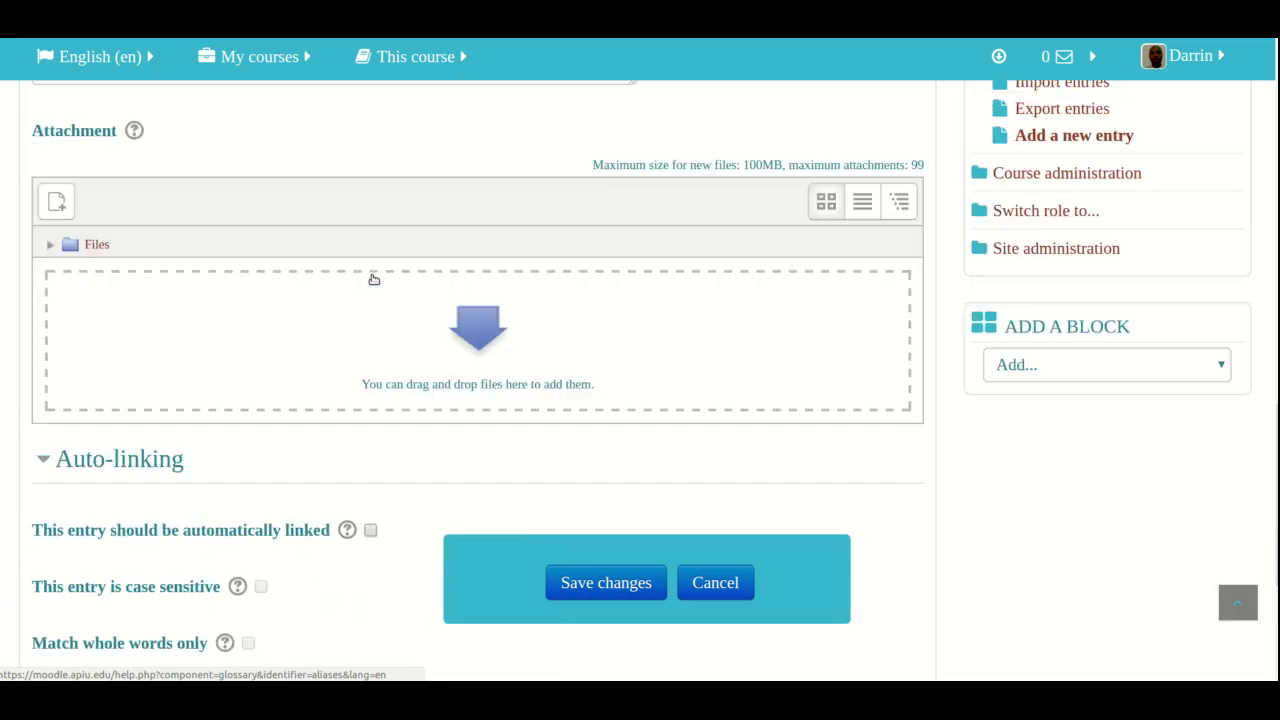
scroll(371, 281, "down", 1)
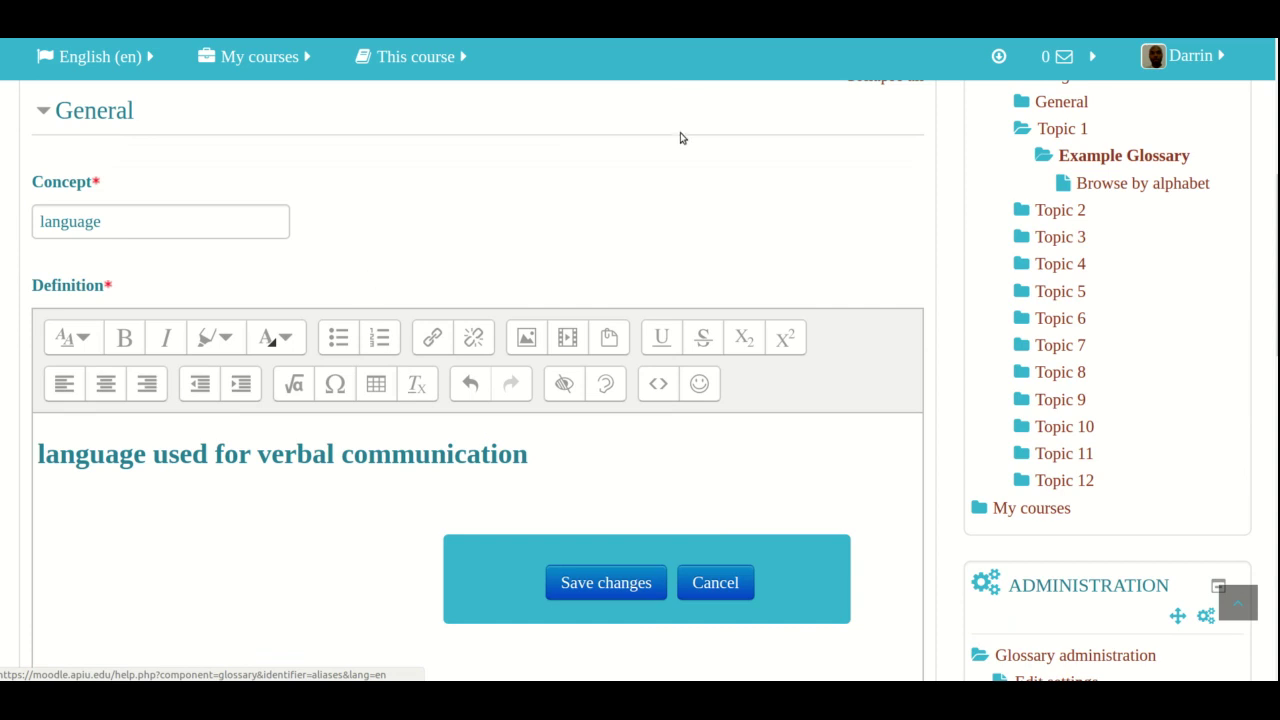
- Save the new entry and look over its term and definition on the glossary page
scroll(680, 138, "down", 1)
scroll(680, 138, "down", 10)
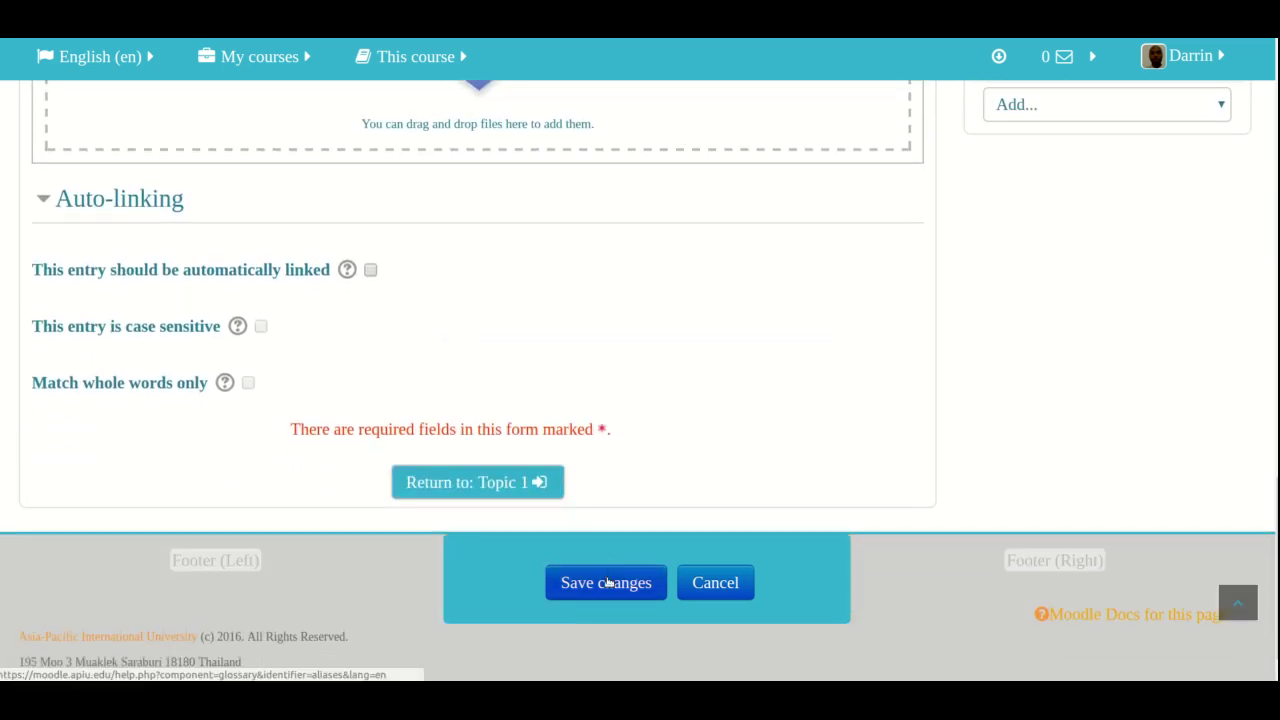
left_click(607, 583)
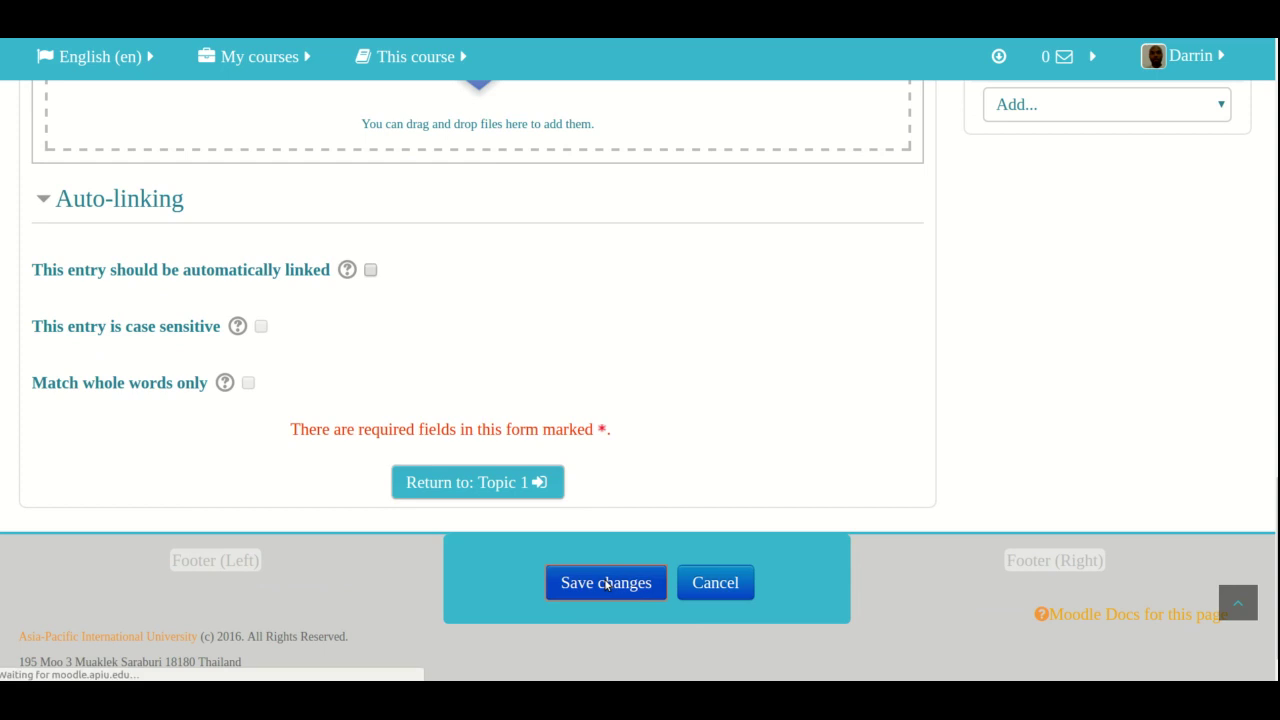
scroll(560, 455, "down", 5)
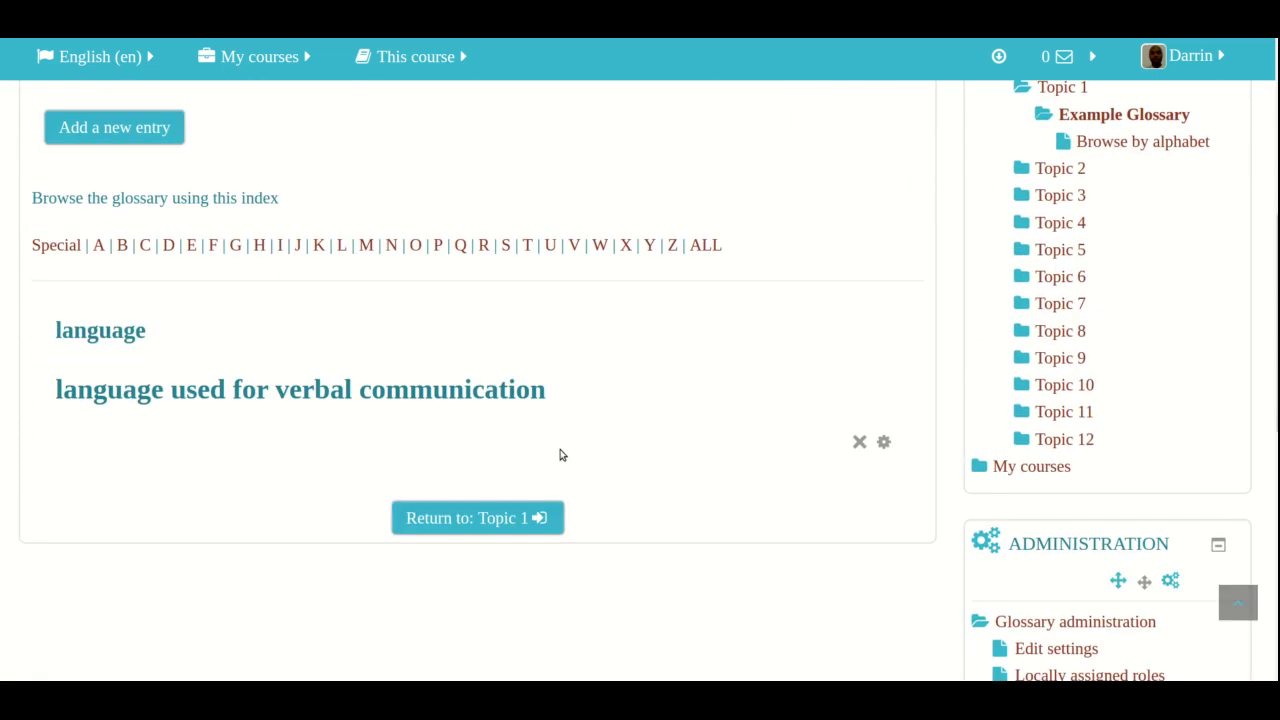
double_click(93, 330)
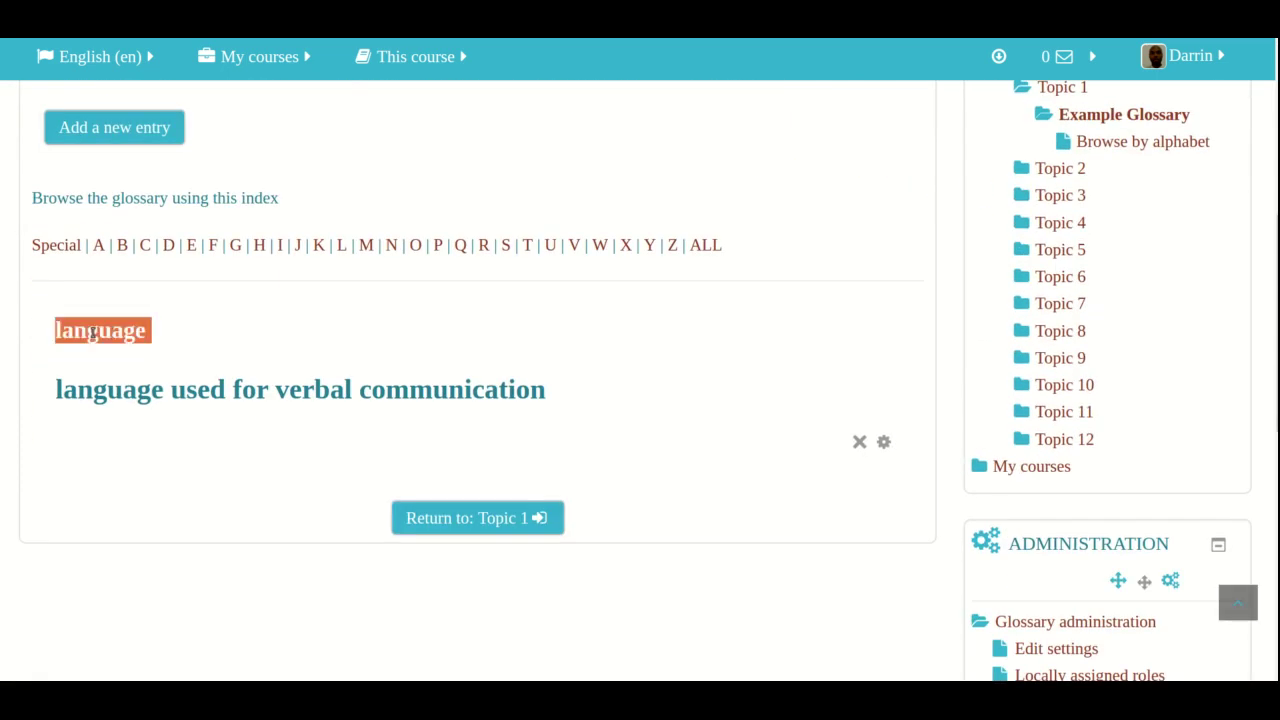
left_click_drag(565, 400, 40, 330)
left_click(157, 392)
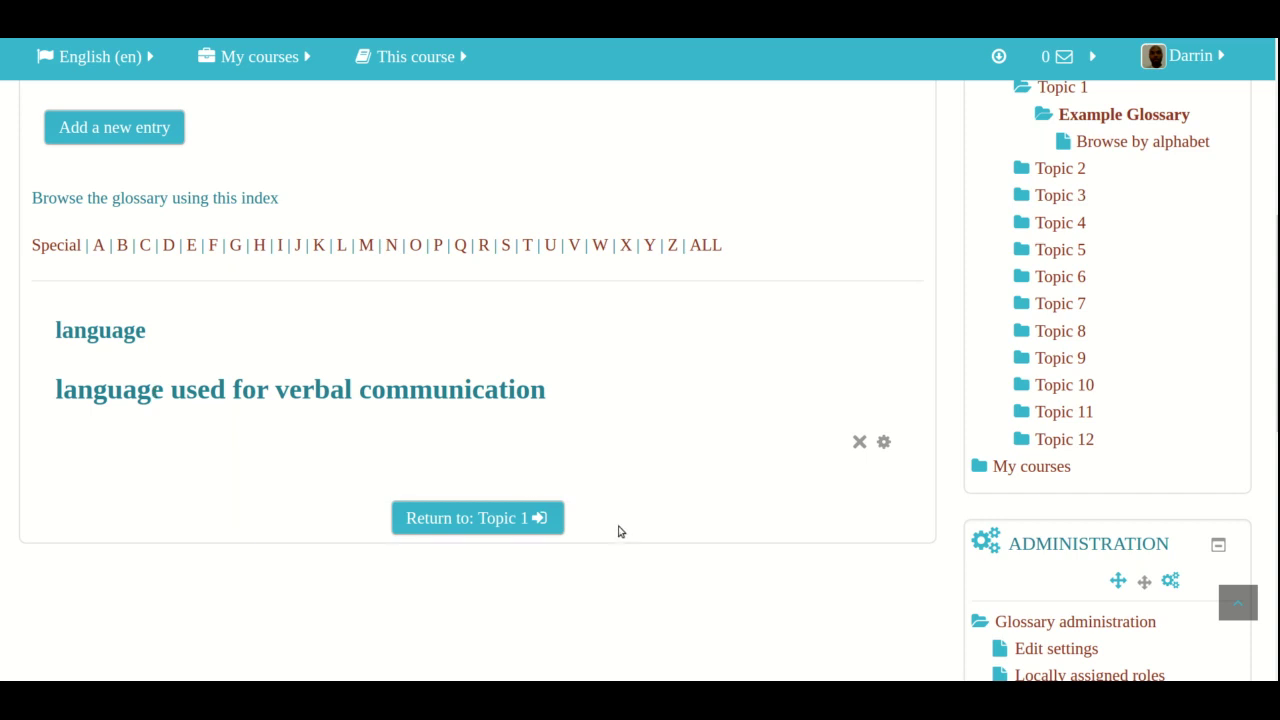
scroll(617, 531, "up", 3)
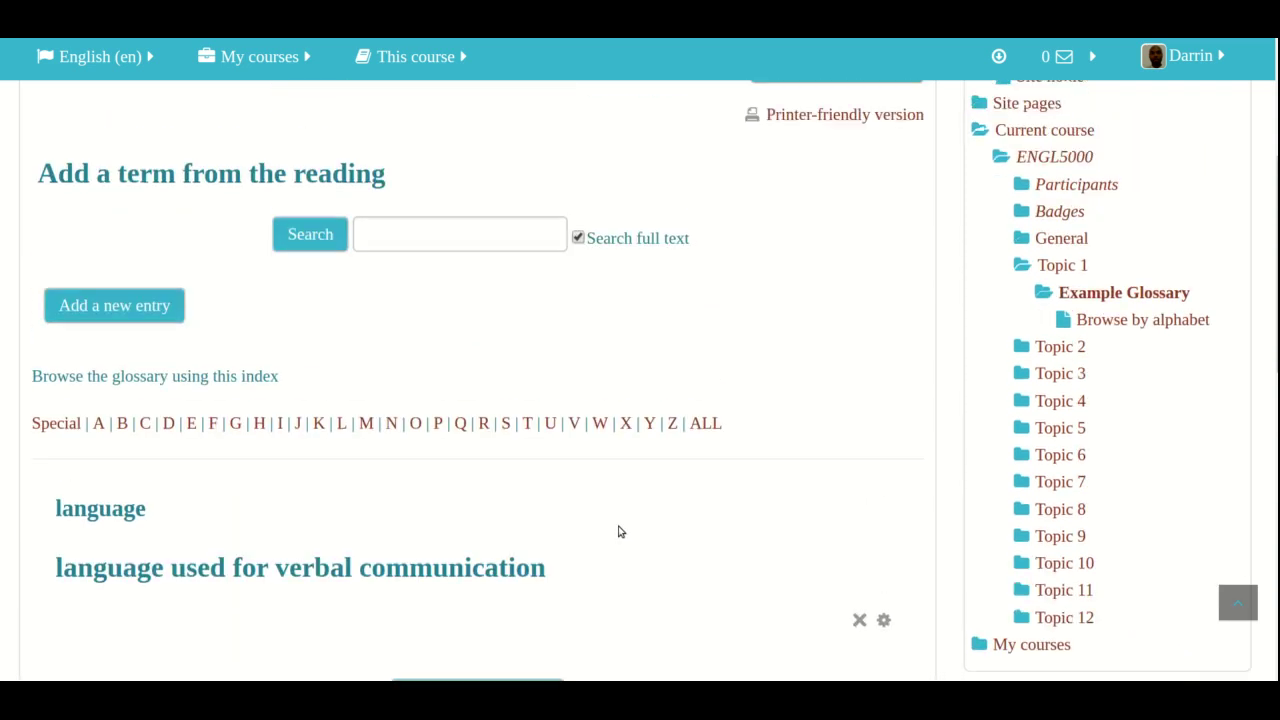